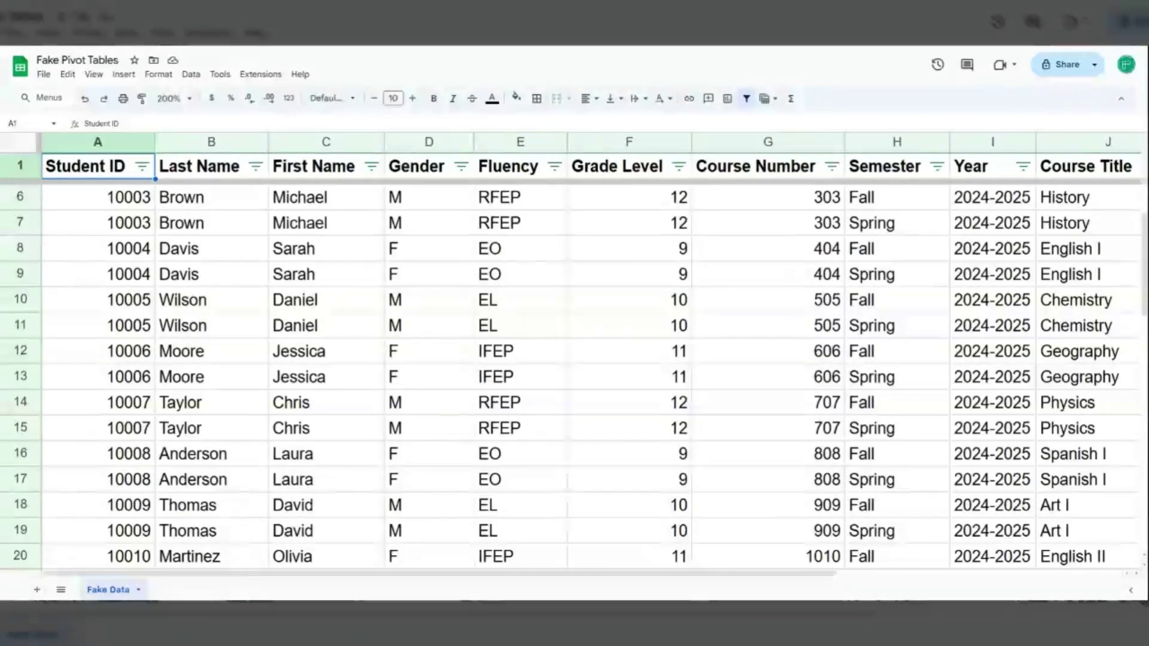
# Select cells B6:B16 in the Last Name column and show the column statistics
pyautogui.moveTo(237, 198); pyautogui.dragTo(239, 456)
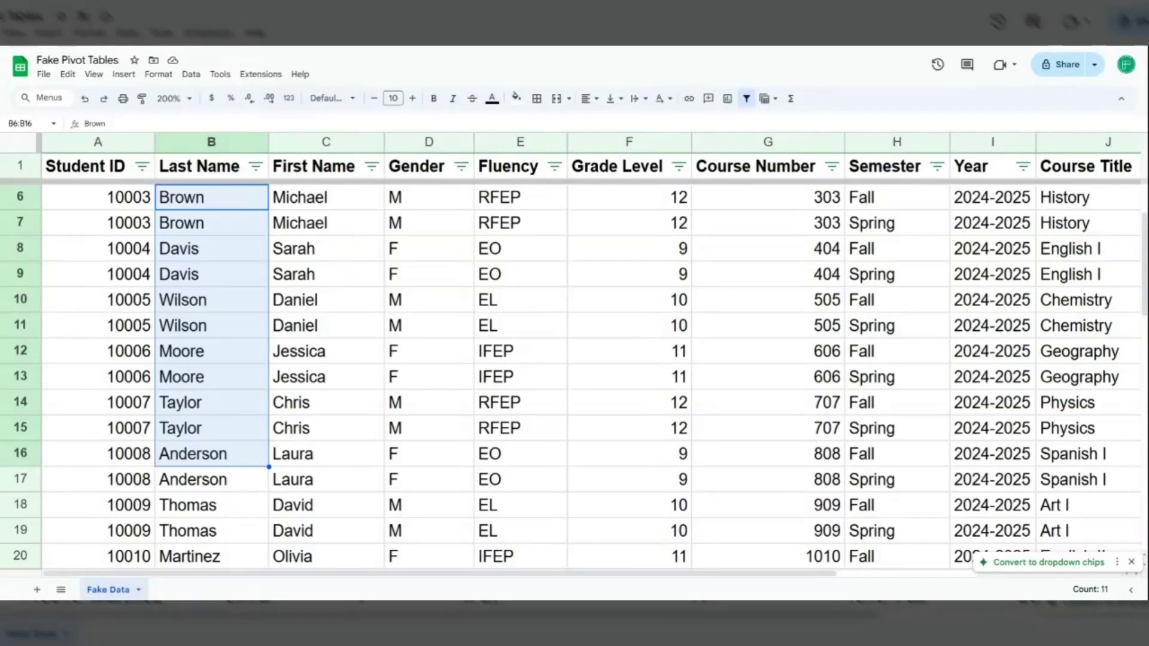
pyautogui.click(193, 76)
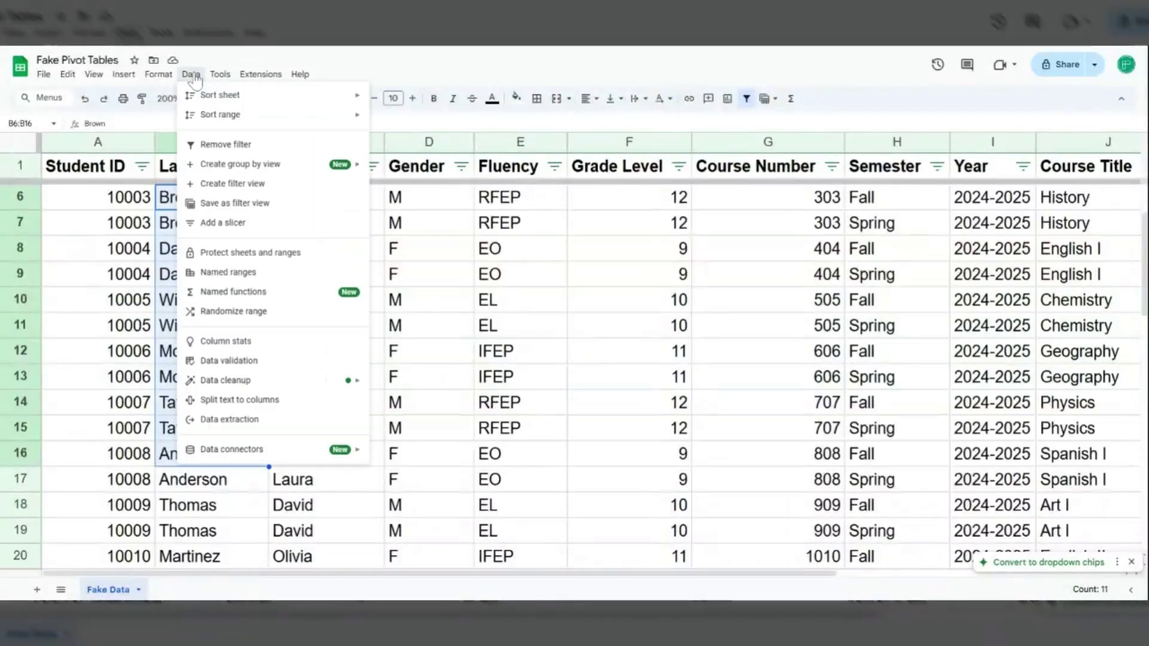
pyautogui.click(278, 342)
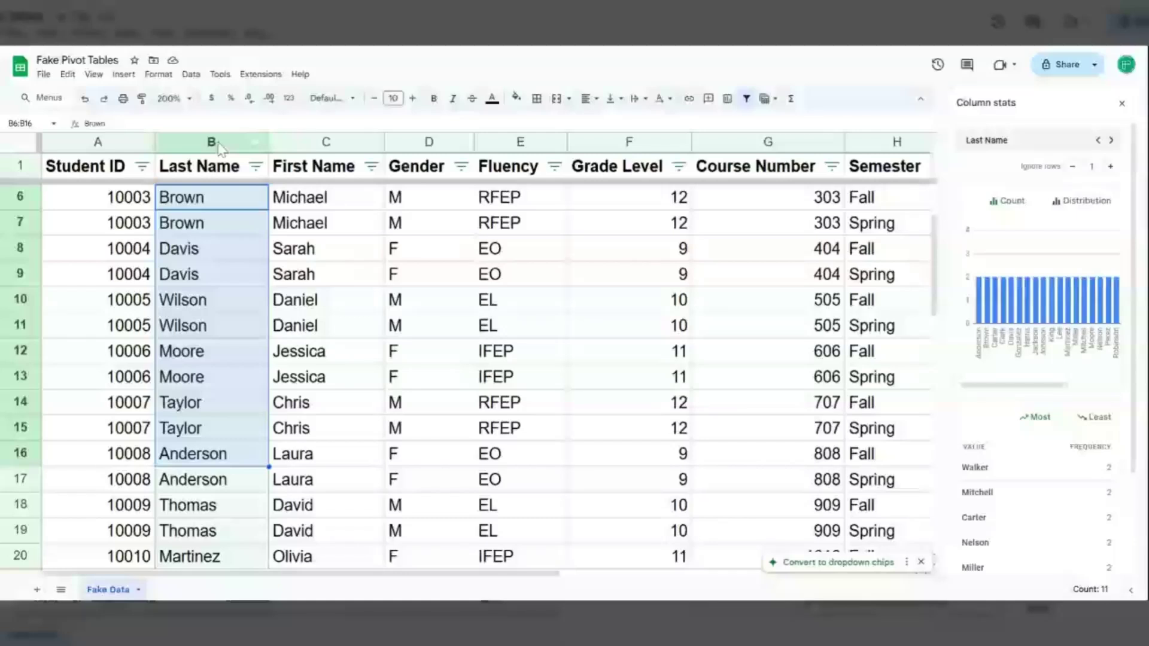
# Review the column statistics for Student ID and Course Title, and close the statistics
pyautogui.click(100, 146)
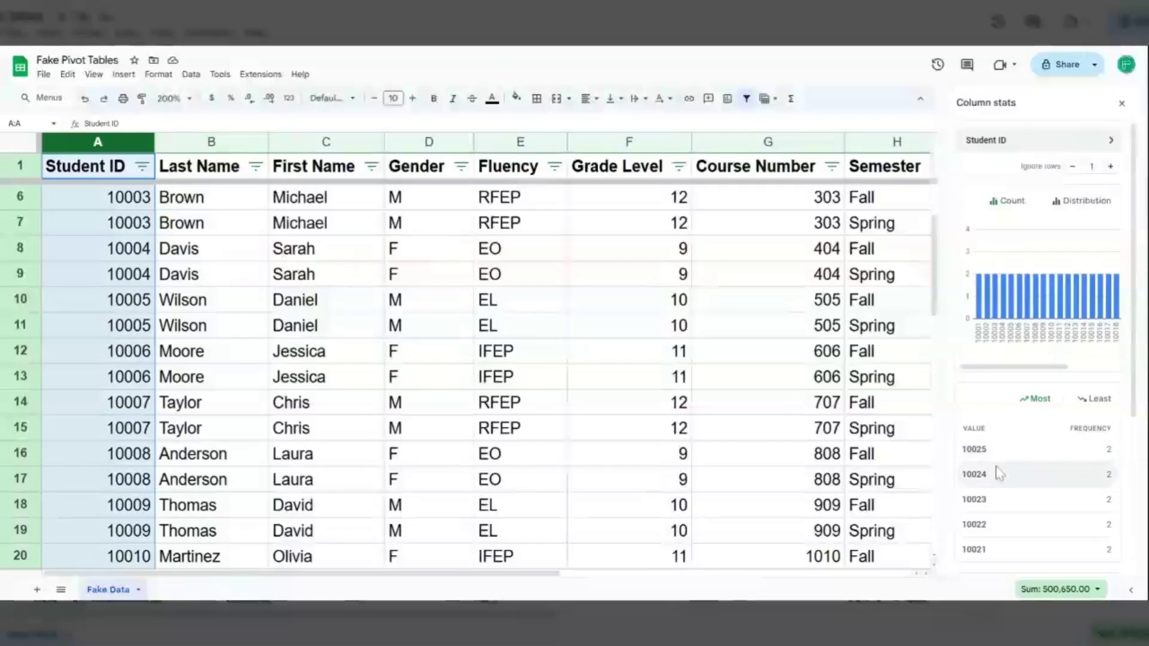
pyautogui.scroll(-1, 998, 474)
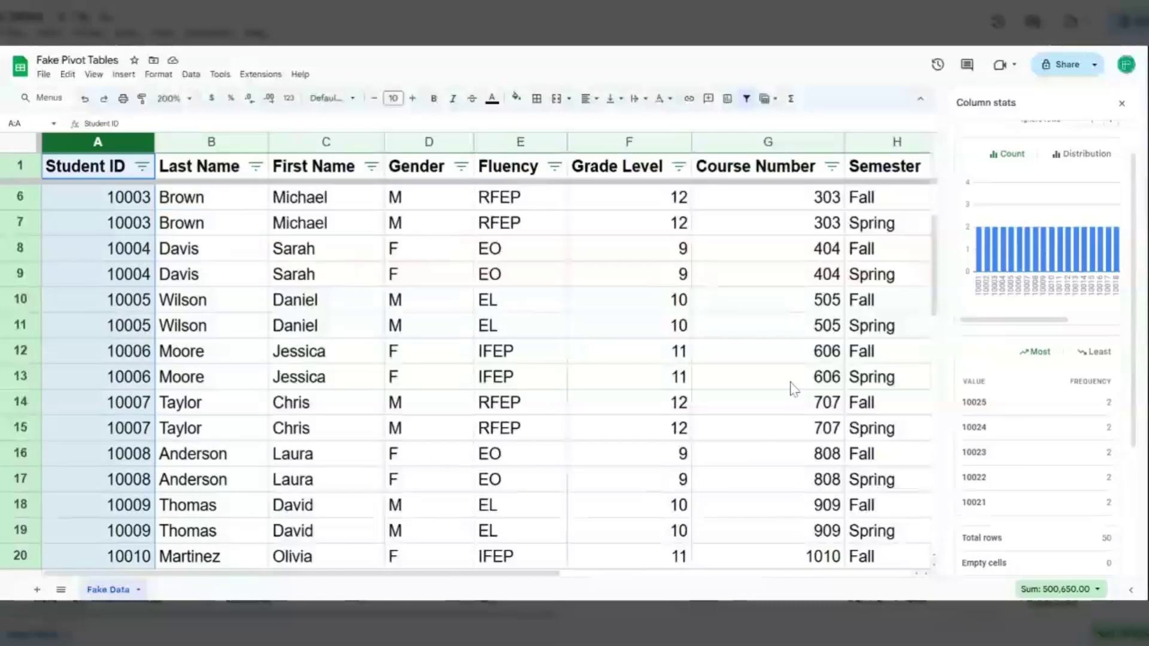
pyautogui.hscroll(4, 718, 257)
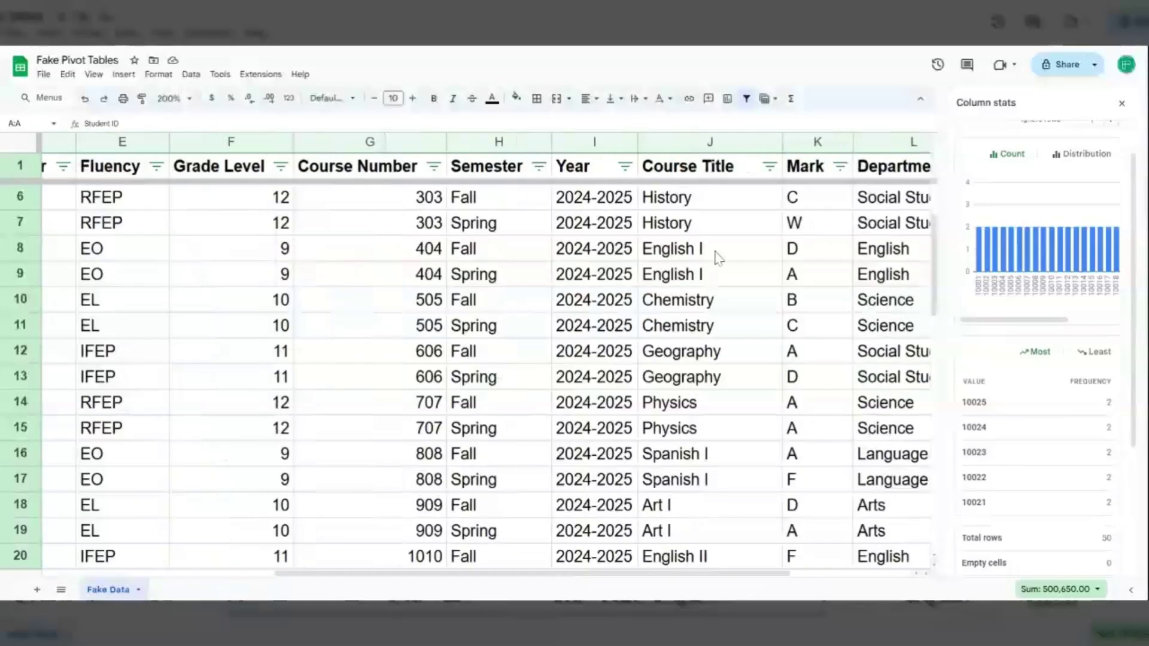
pyautogui.click(709, 141)
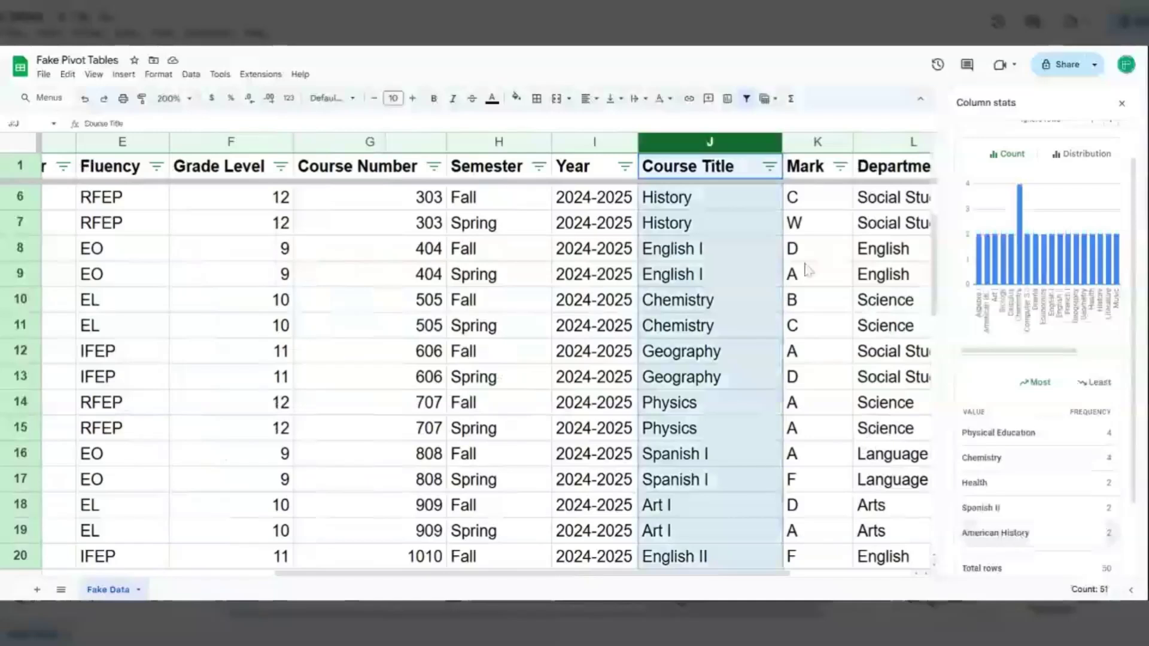
pyautogui.click(1122, 104)
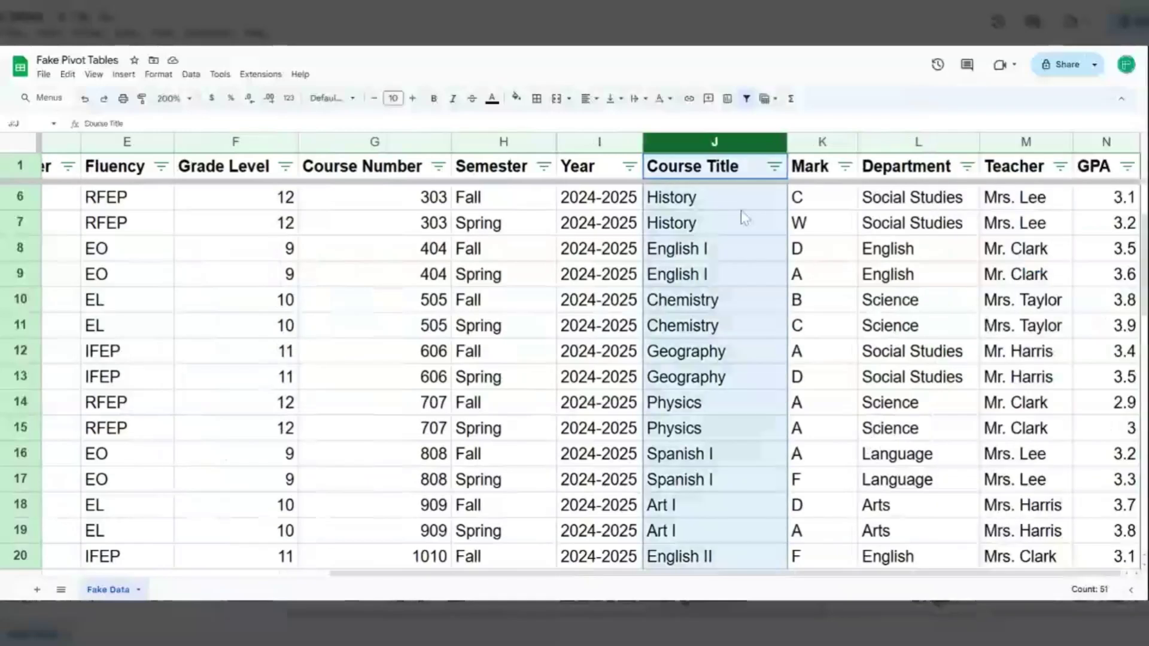
# Select the entire Fake Data sheet and create a pivot table from it on a new sheet
pyautogui.hscroll(-5, 539, 210)
pyautogui.click(358, 207)
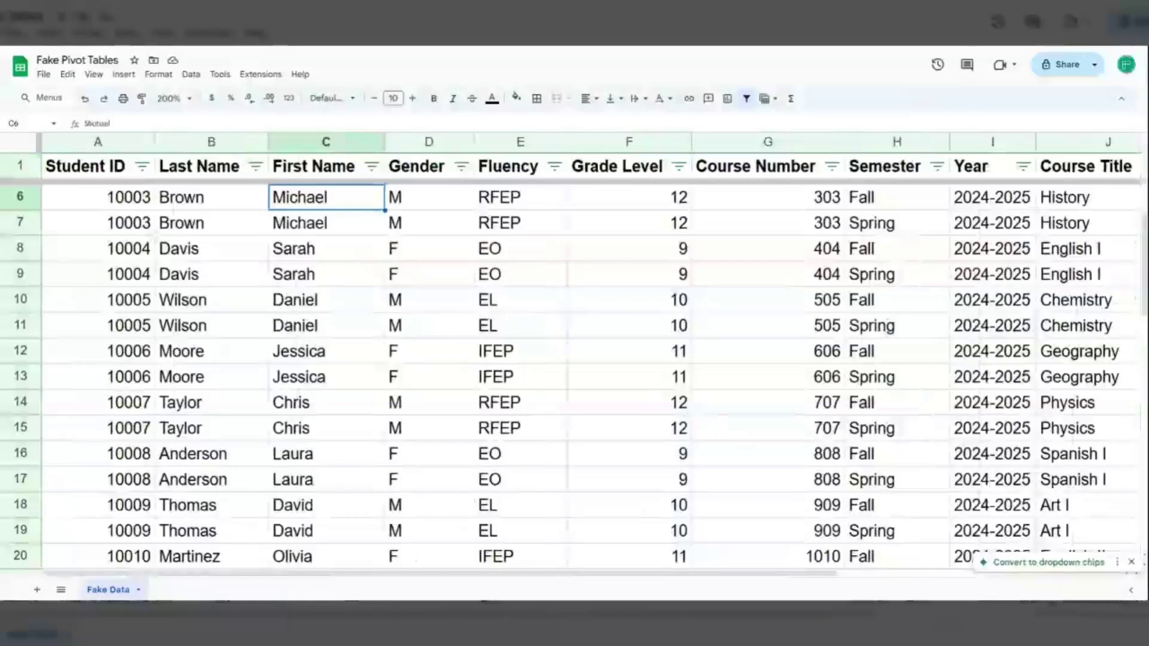
pyautogui.scroll(-10, 171, 245)
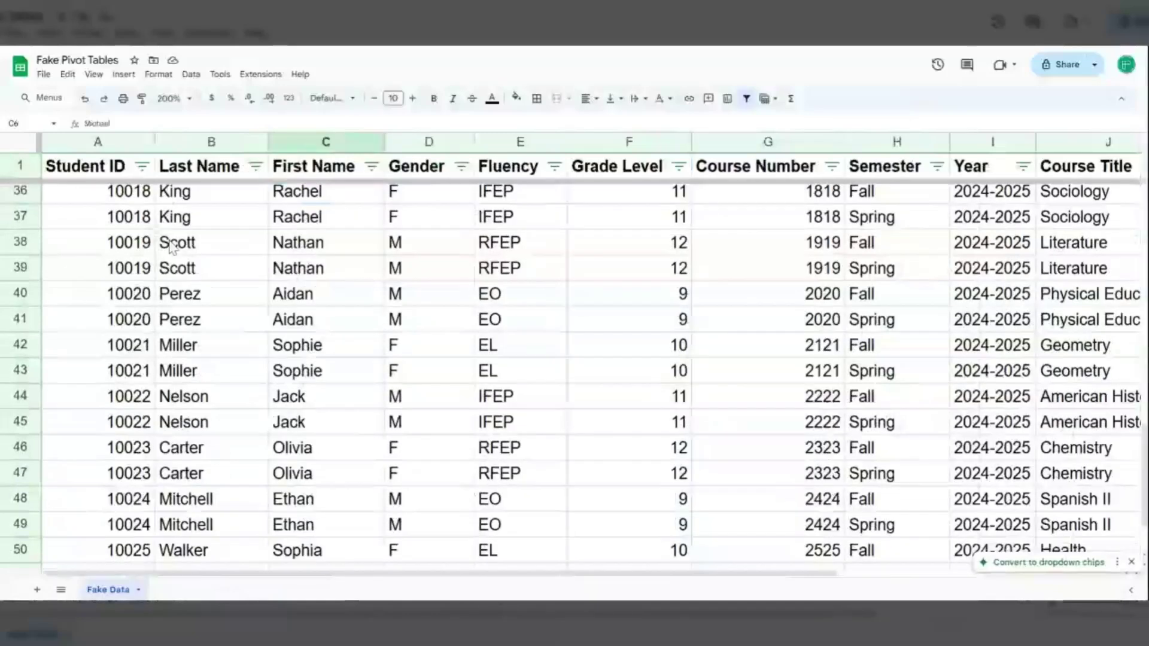
pyautogui.scroll(11, 170, 245)
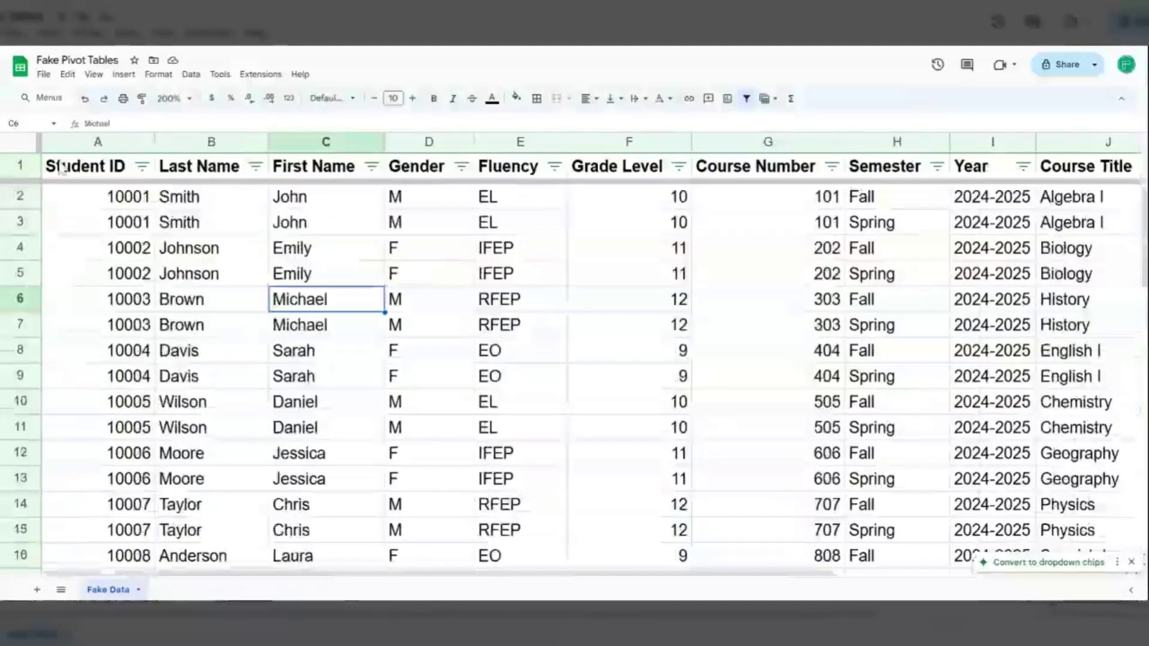
pyautogui.click(18, 149)
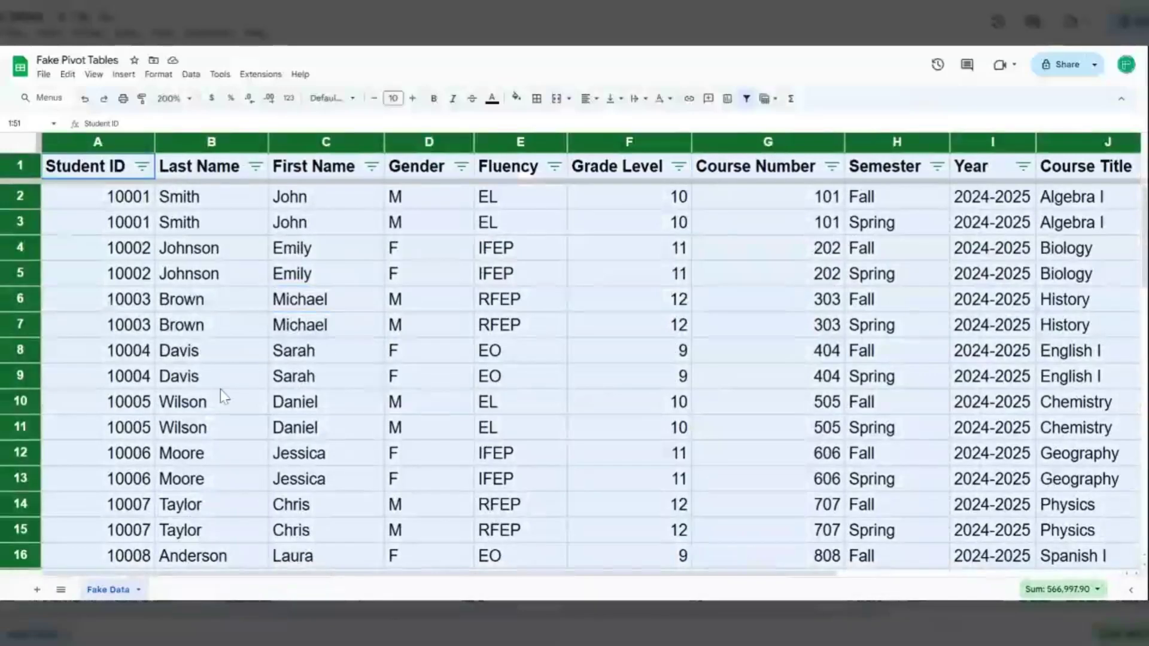
pyautogui.click(123, 74)
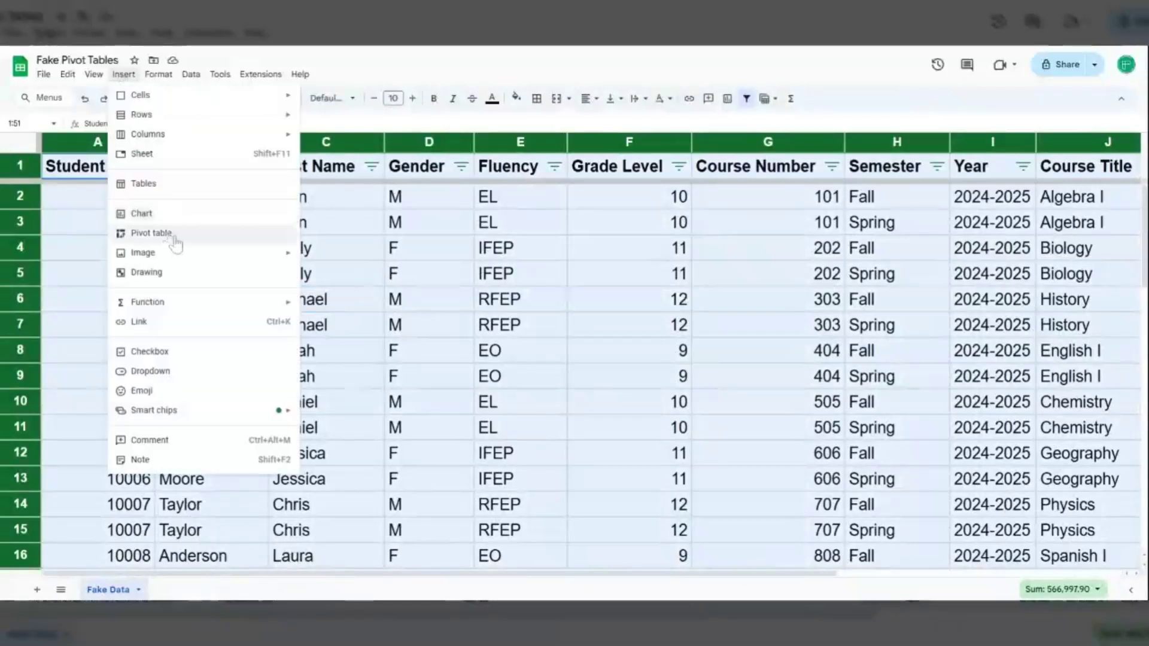
pyautogui.click(174, 237)
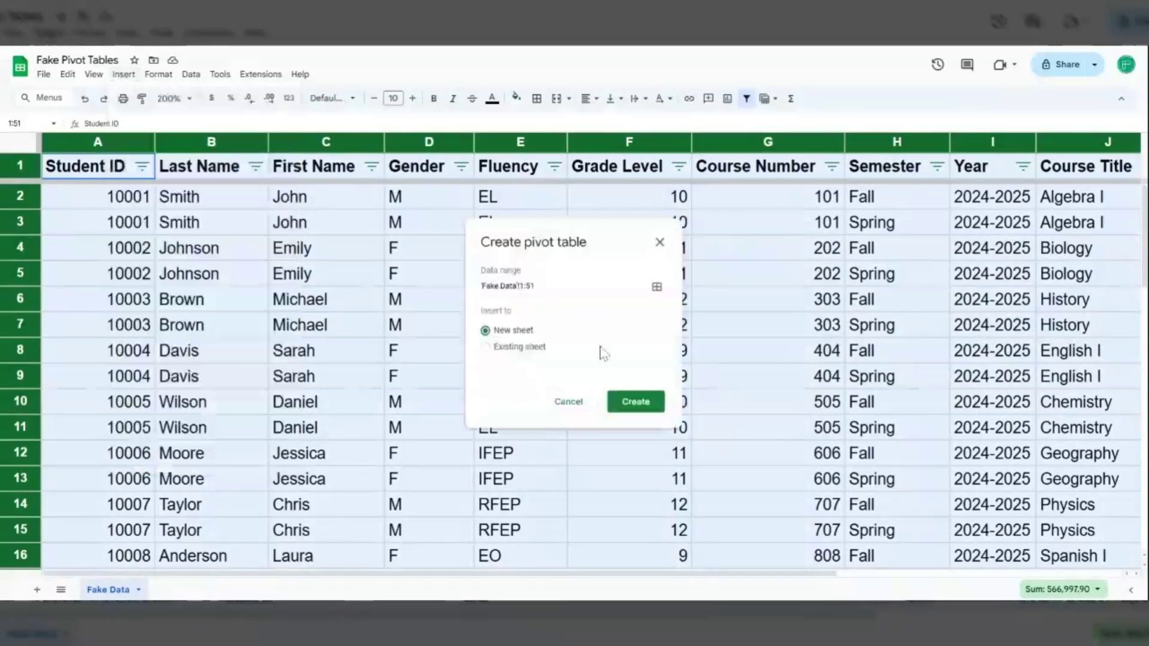
pyautogui.click(646, 411)
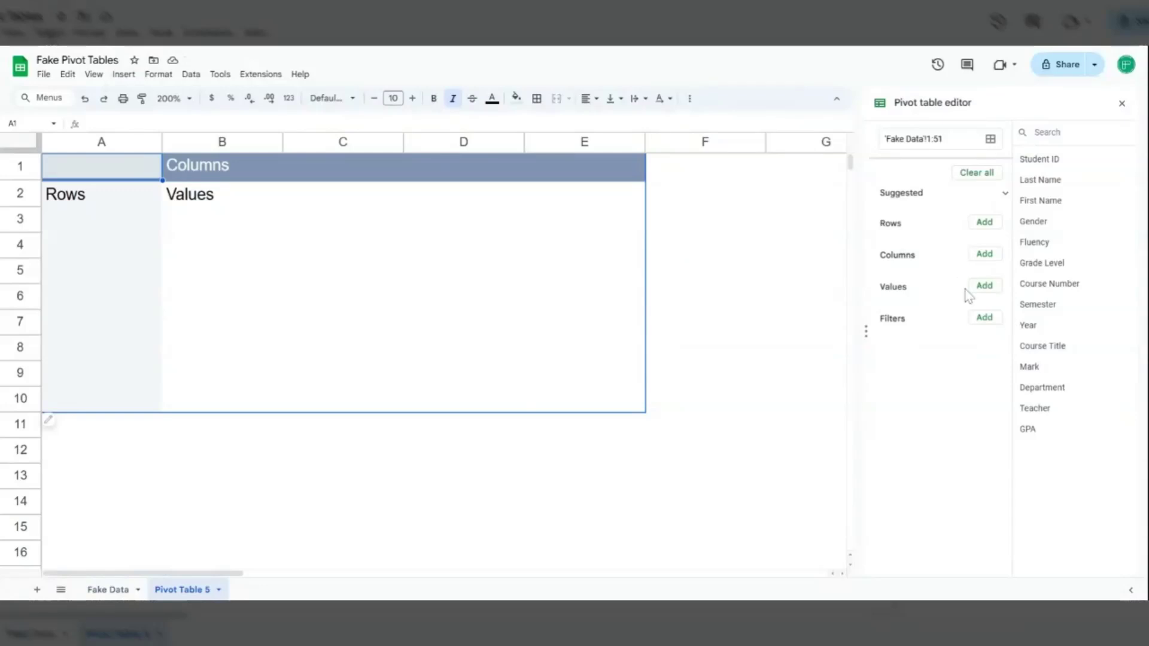
# Add Gender to the pivot table as both the row field and the value field
pyautogui.click(984, 223)
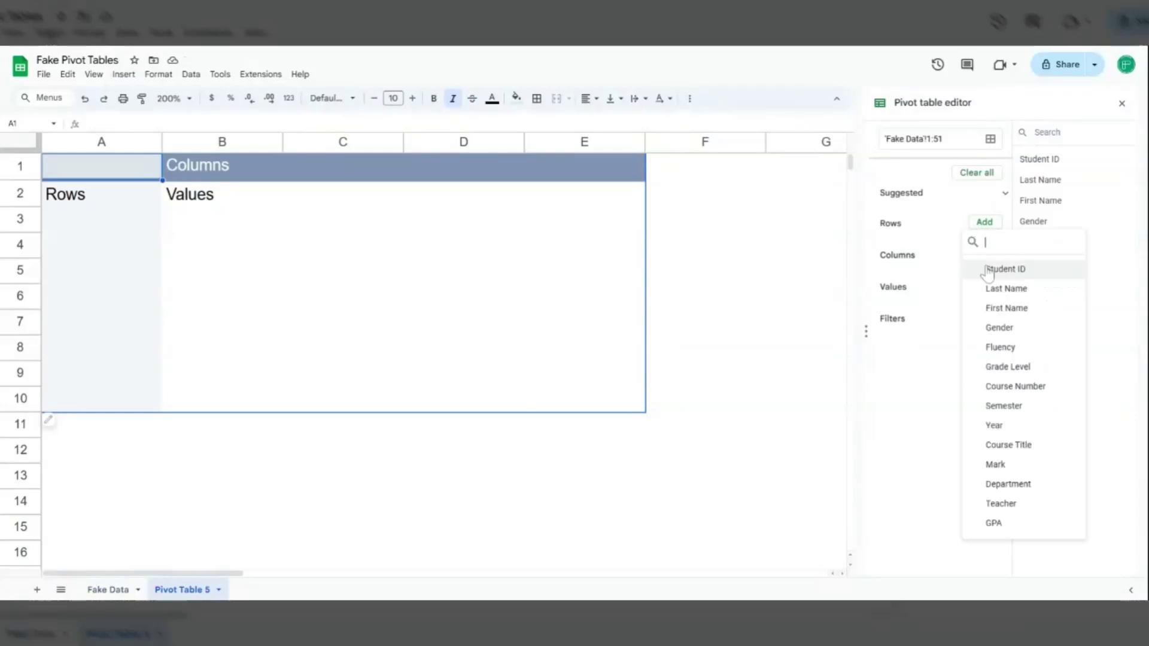
pyautogui.click(999, 332)
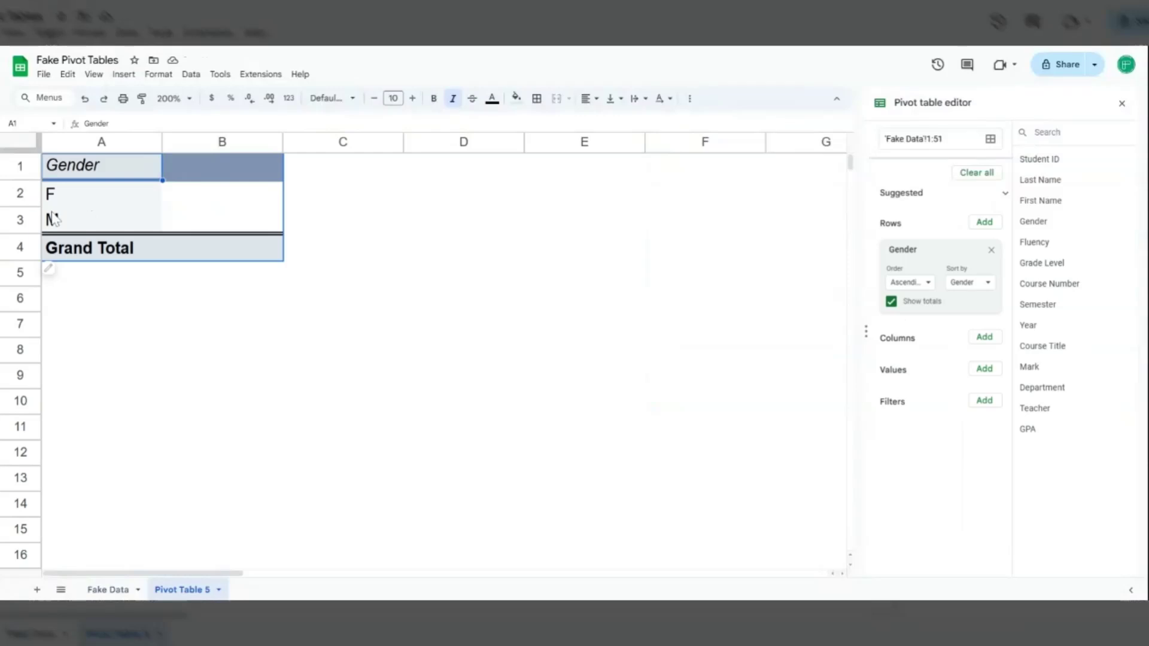
pyautogui.click(984, 338)
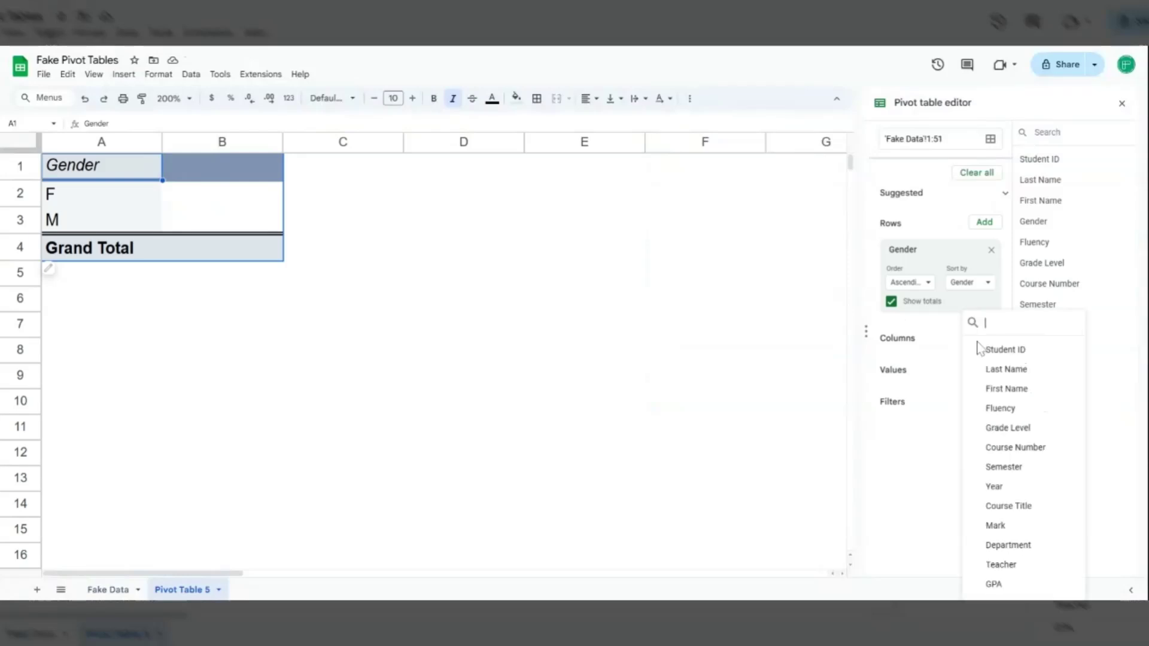
pyautogui.click(923, 413)
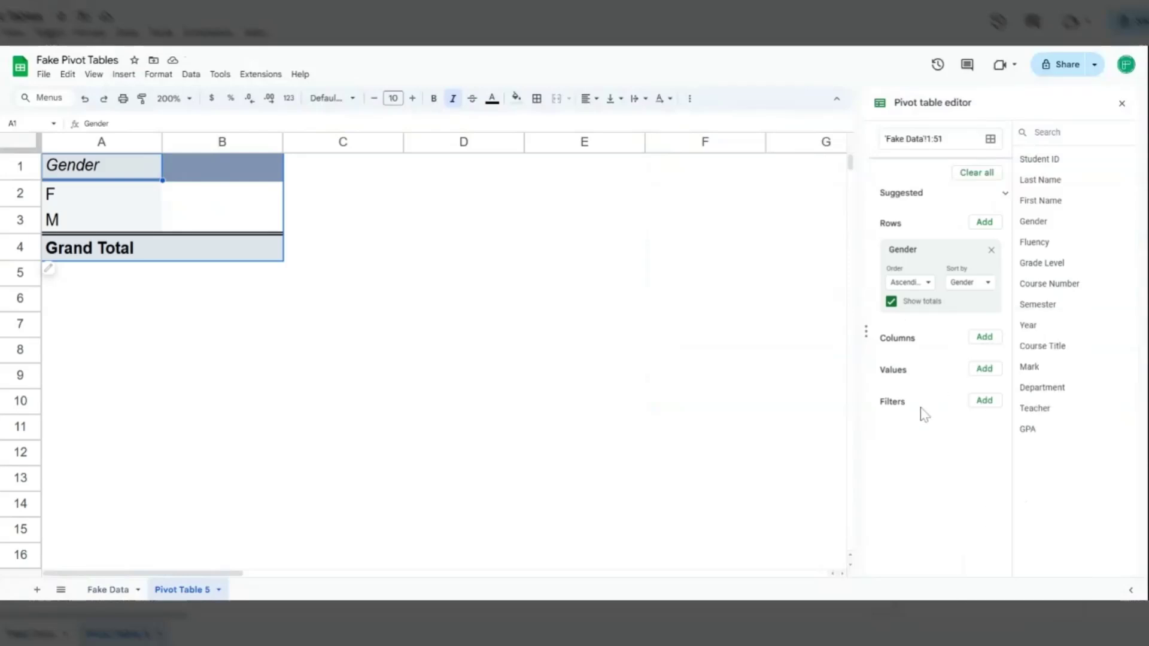
pyautogui.click(974, 377)
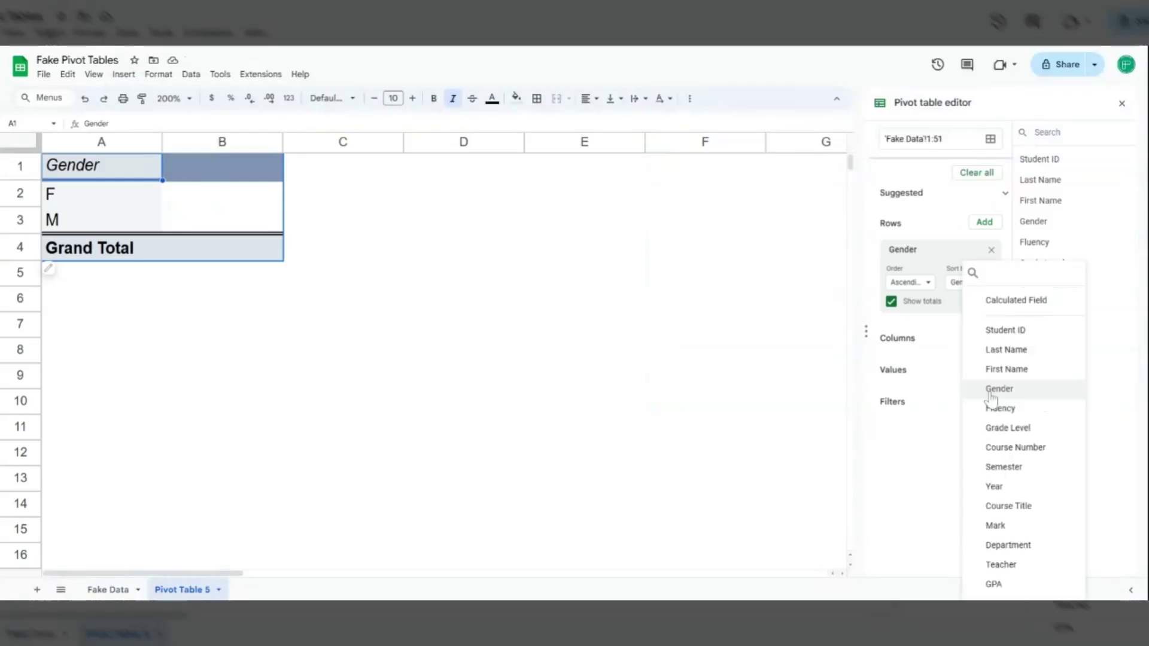
pyautogui.click(998, 389)
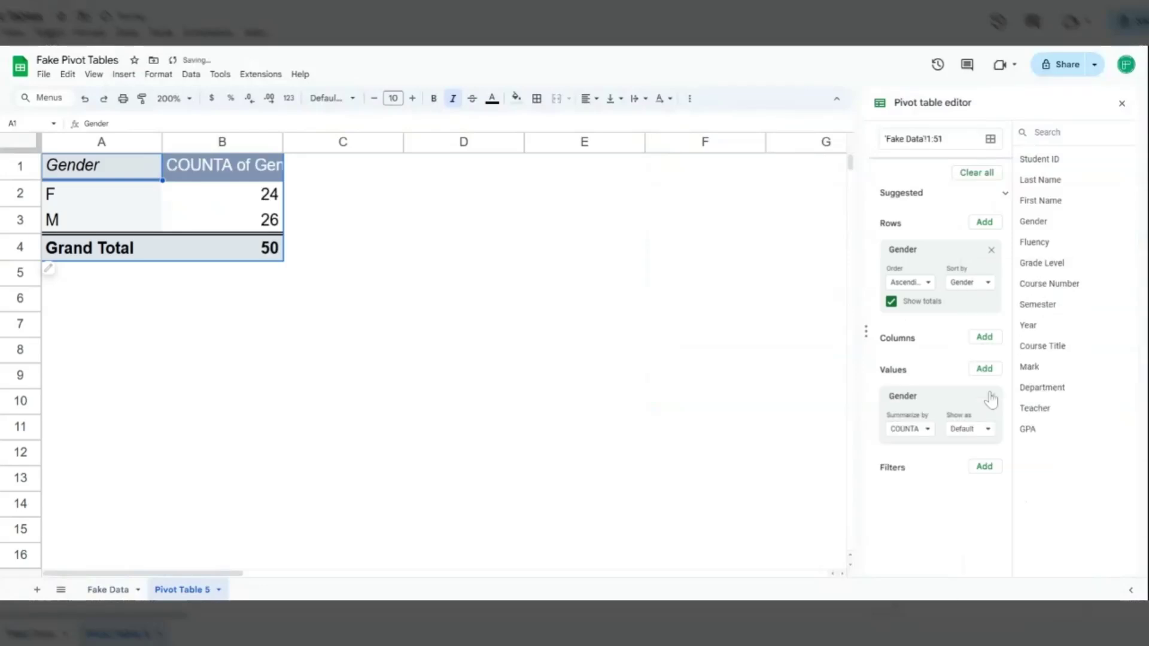
# Fit column B's width to its contents and select the F and M row labels in A2:A3
pyautogui.doubleClick(282, 142)
pyautogui.click(206, 195)
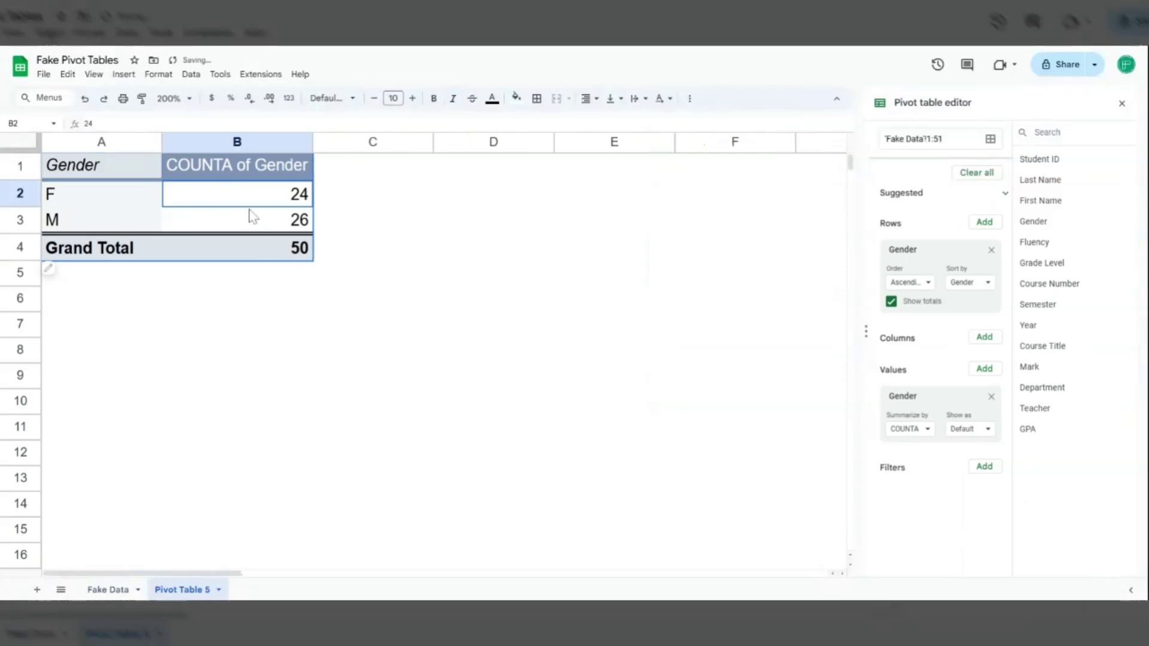
pyautogui.keyDown('shift'); pyautogui.click(253, 217); pyautogui.keyUp('shift')
pyautogui.click(79, 204)
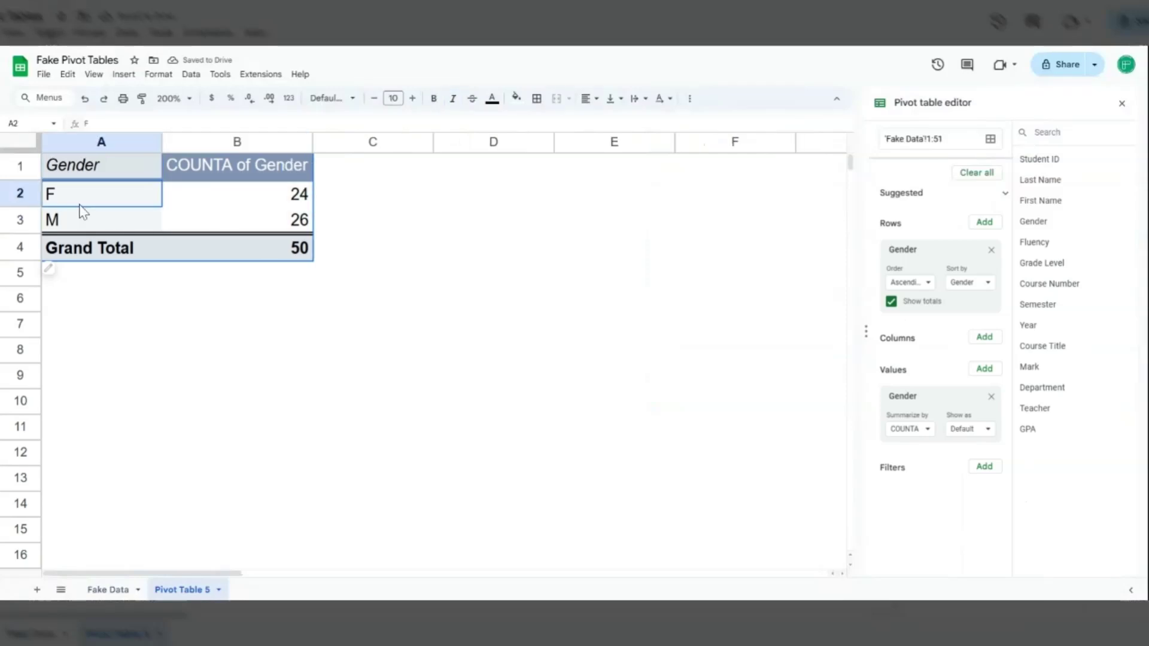
pyautogui.keyDown('shift'); pyautogui.click(79, 225); pyautogui.keyUp('shift')
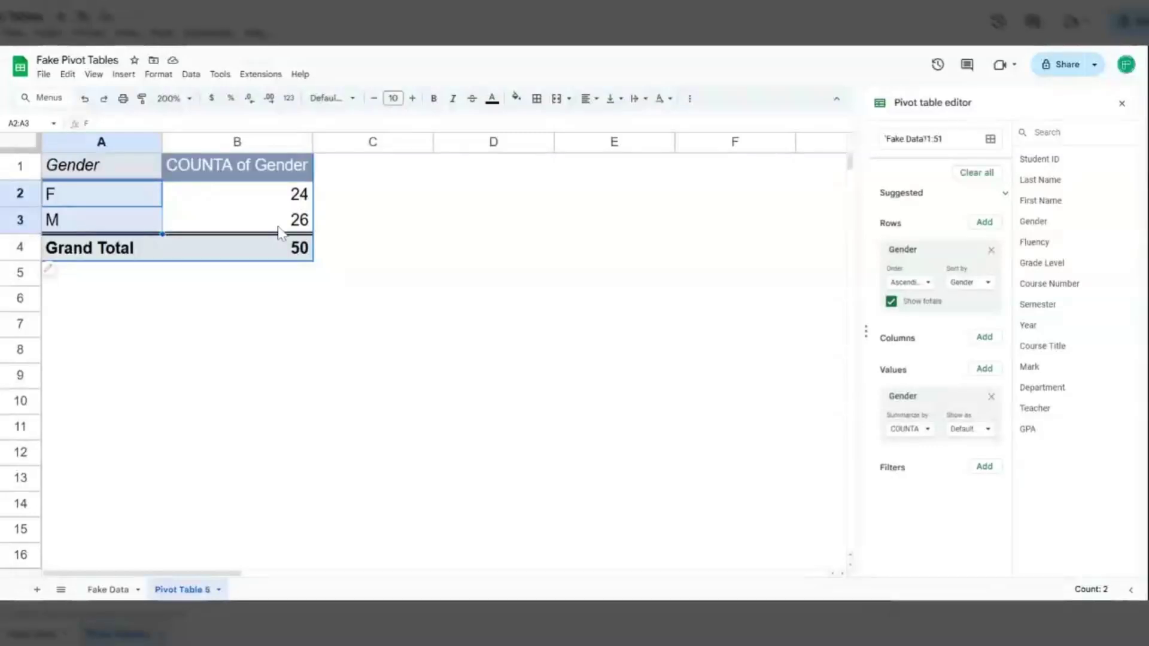
# Copy the Gender pivot table from cell A1 and paste the duplicate at cell A6
pyautogui.click(79, 167)
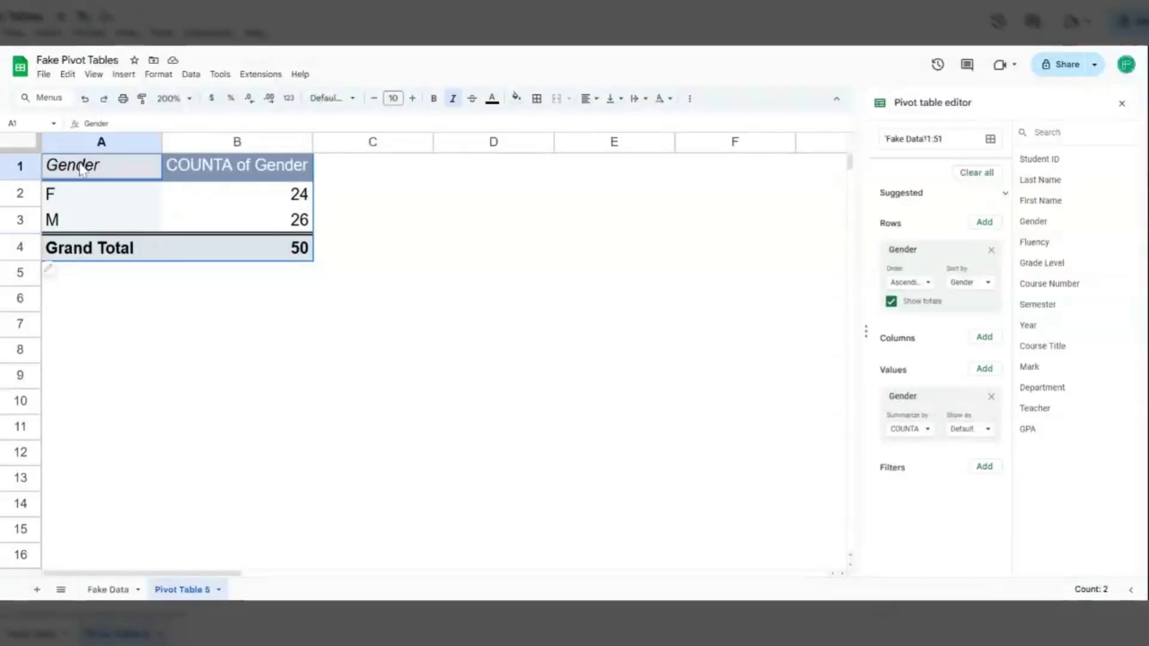
pyautogui.rightClick(82, 170)
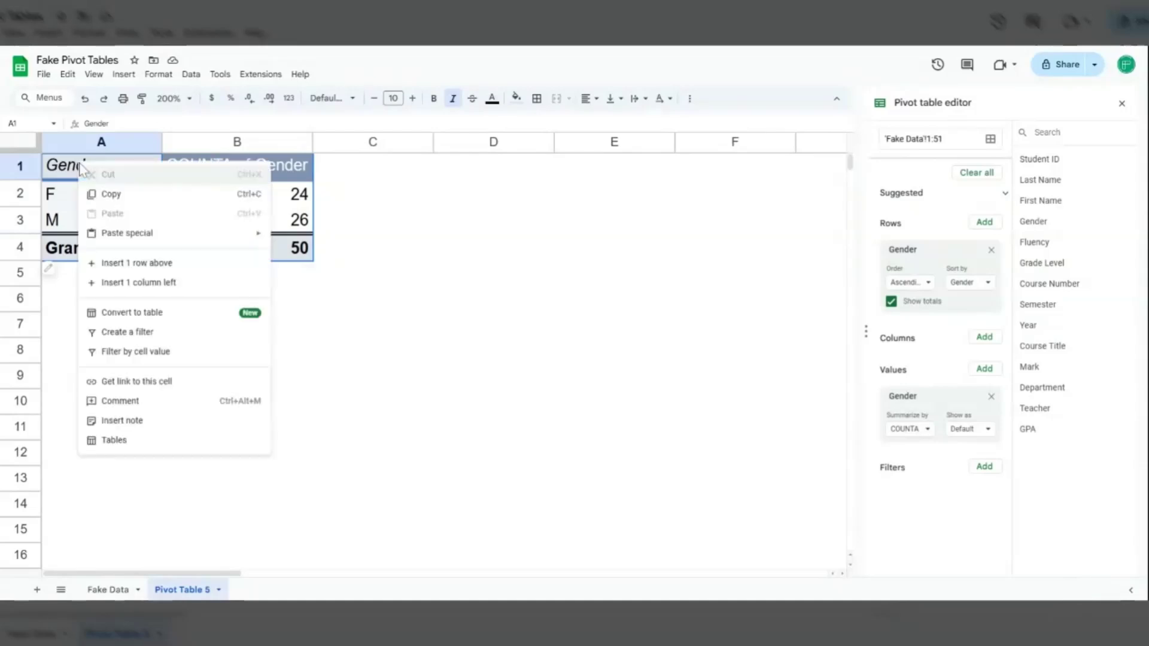
pyautogui.press('Escape')
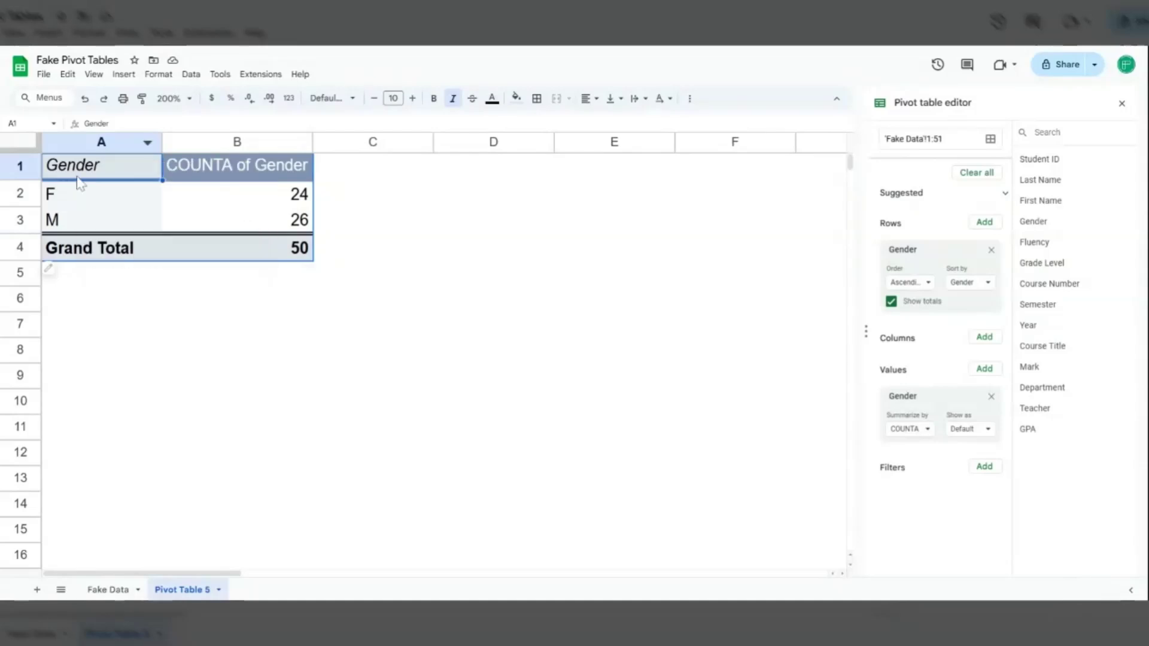
pyautogui.click(82, 305)
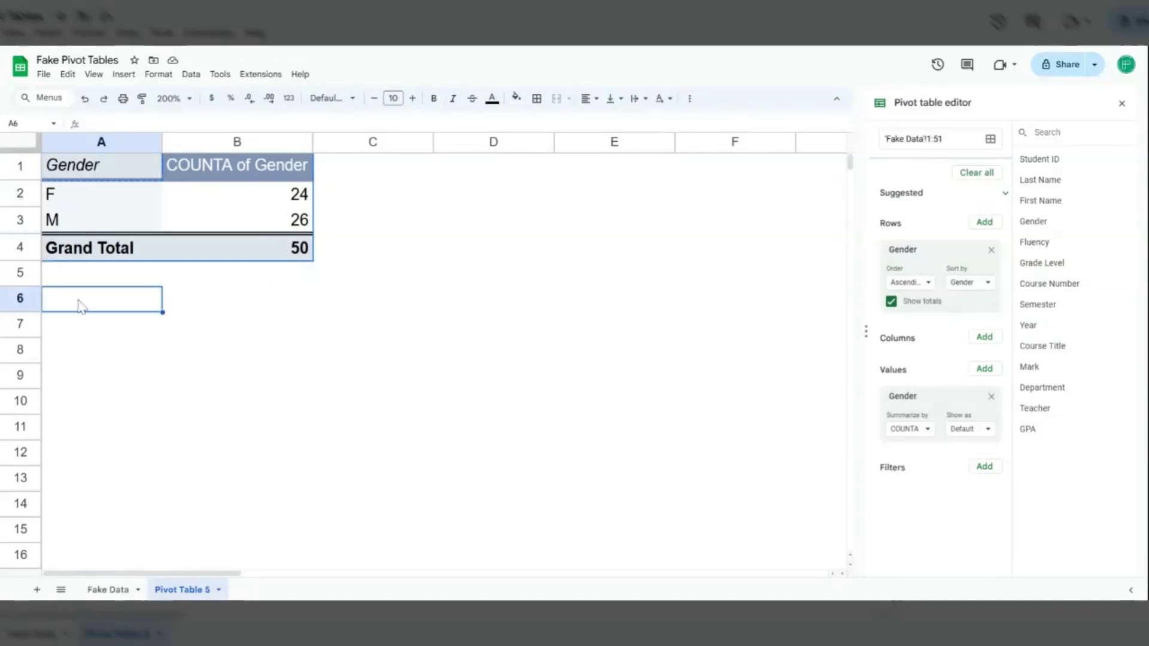
pyautogui.rightClick(79, 301)
pyautogui.click(149, 174)
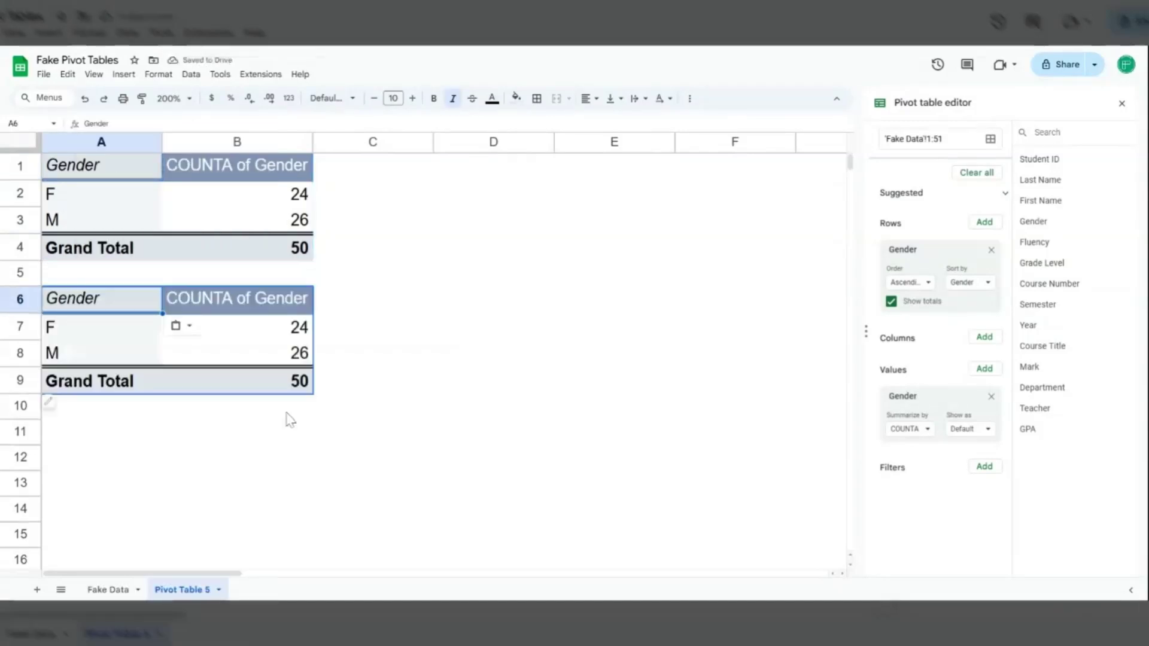
# Replace Gender with Fluency in both the rows and values of the duplicated pivot table at A6
pyautogui.click(992, 398)
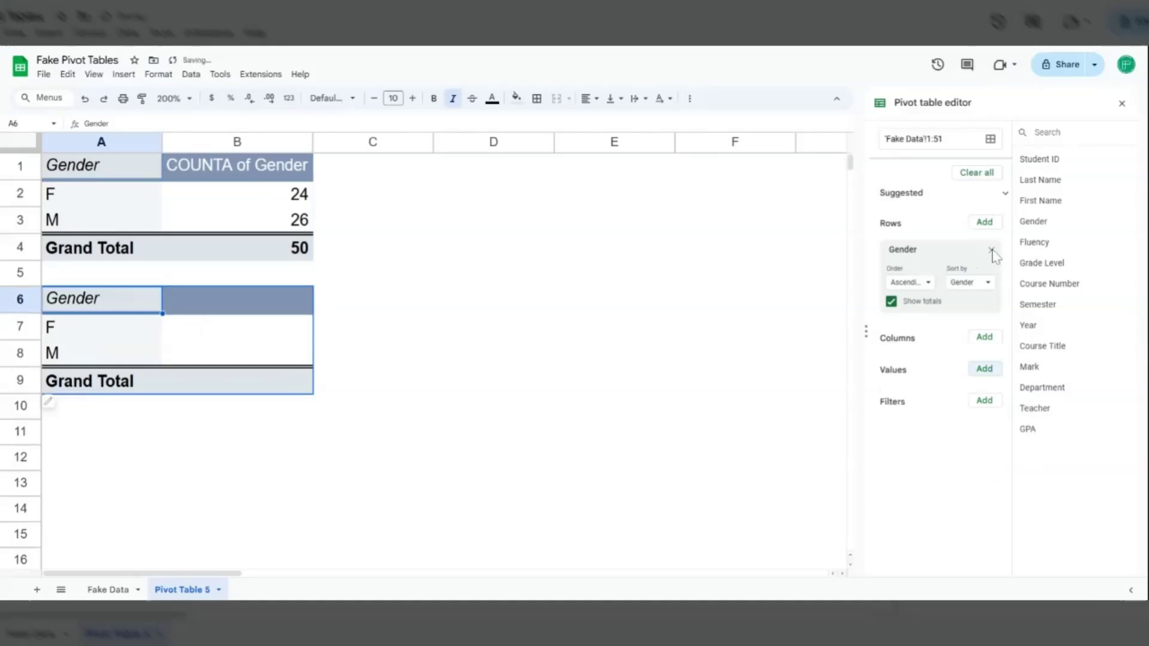
pyautogui.click(992, 250)
pyautogui.click(984, 222)
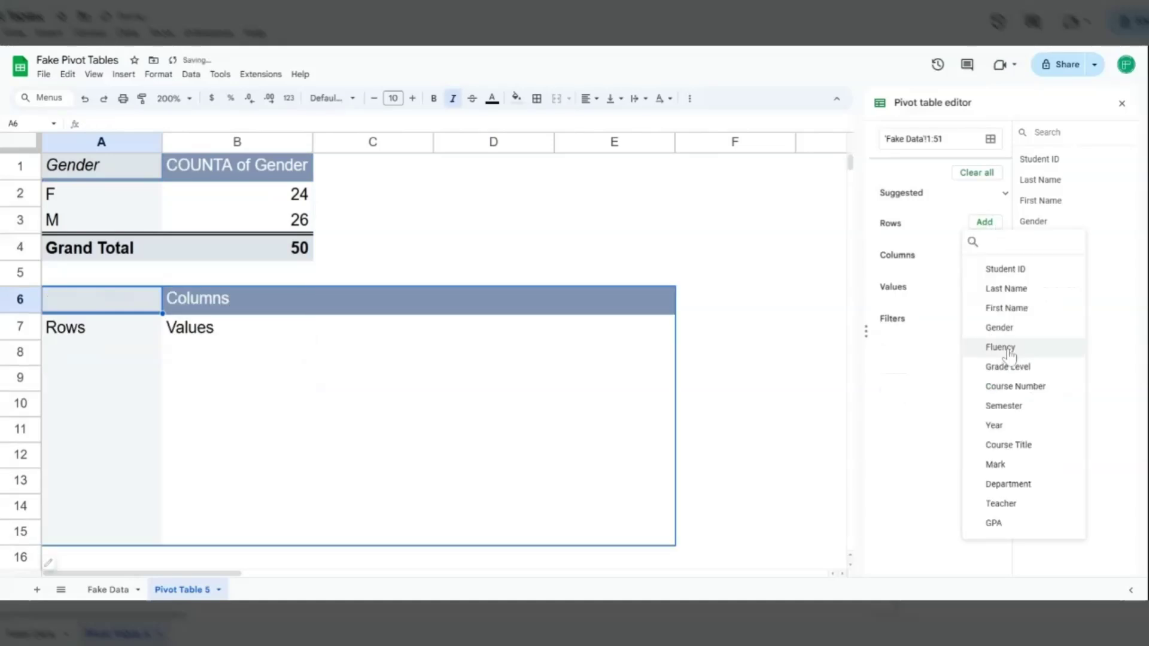
pyautogui.click(1000, 348)
pyautogui.click(983, 370)
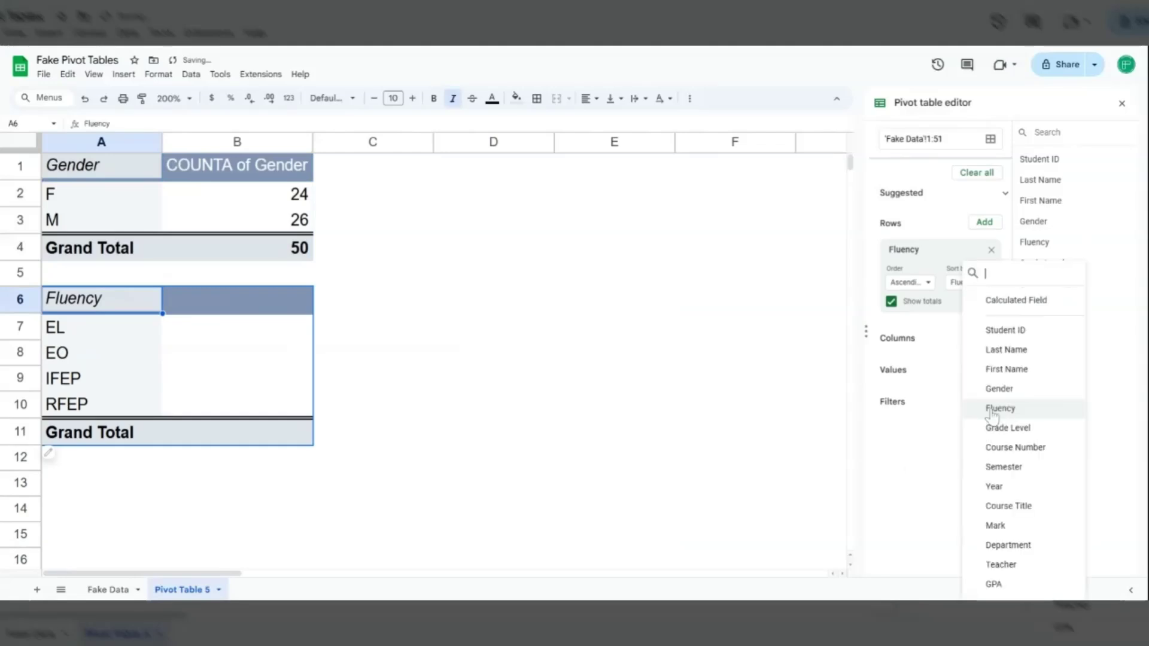
pyautogui.click(999, 409)
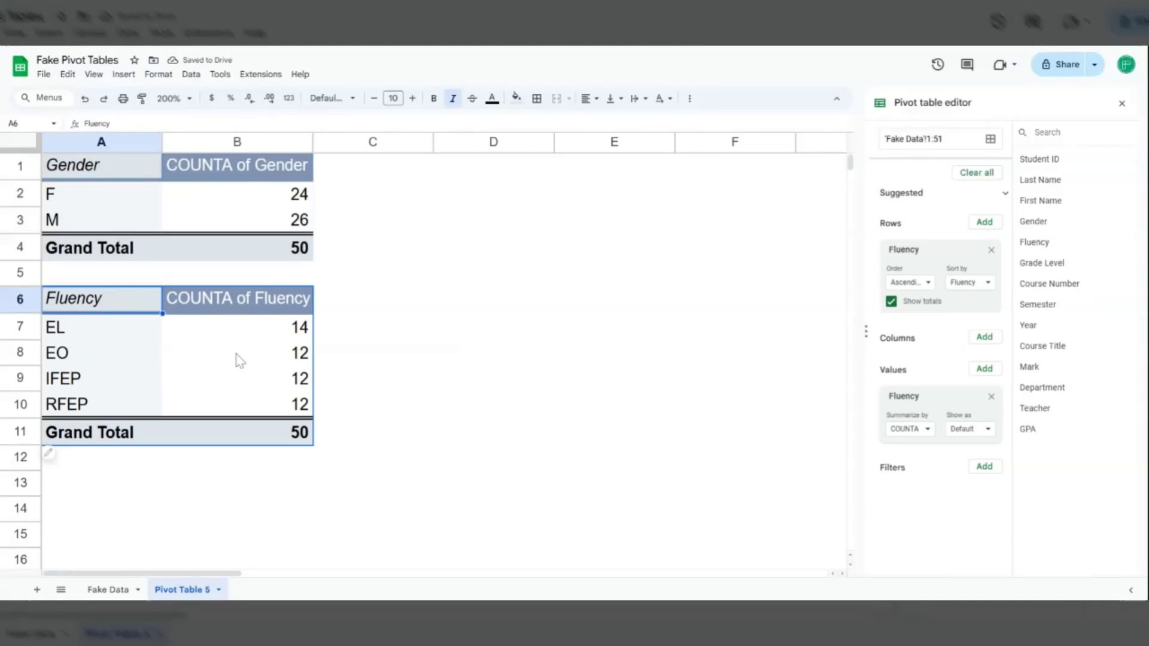
# Copy the Fluency pivot table from cell A6 and paste the duplicate at cell A13
pyautogui.rightClick(99, 310)
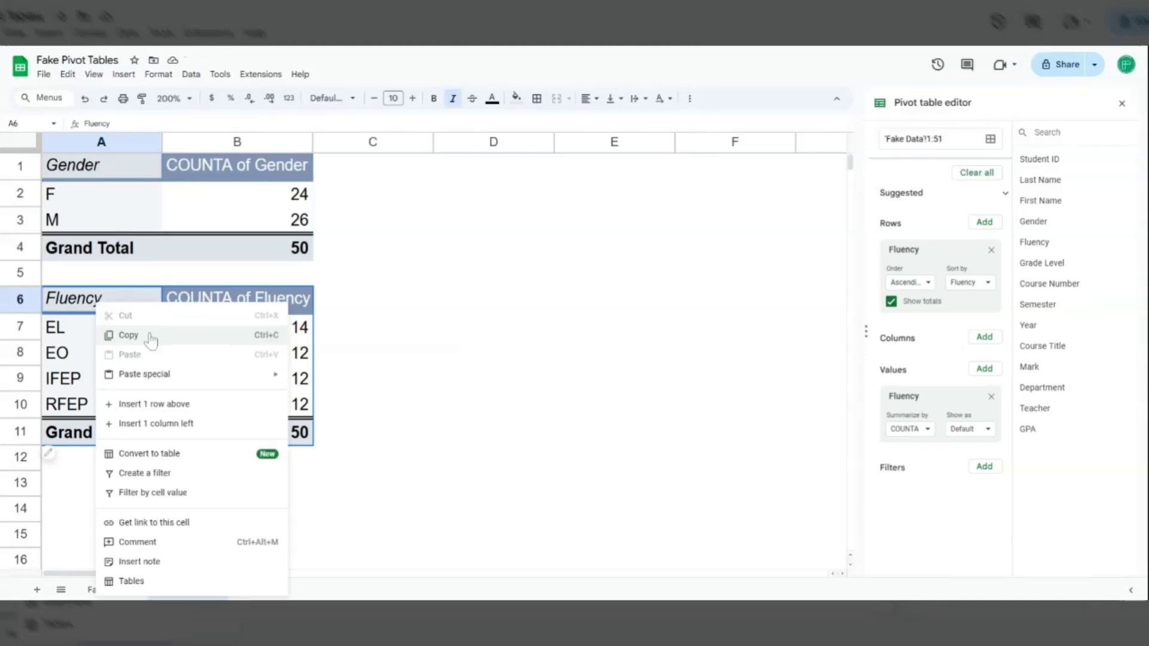
pyautogui.click(150, 340)
pyautogui.scroll(-3, 151, 341)
pyautogui.click(105, 292)
pyautogui.hotkey('ctrl', 'v')
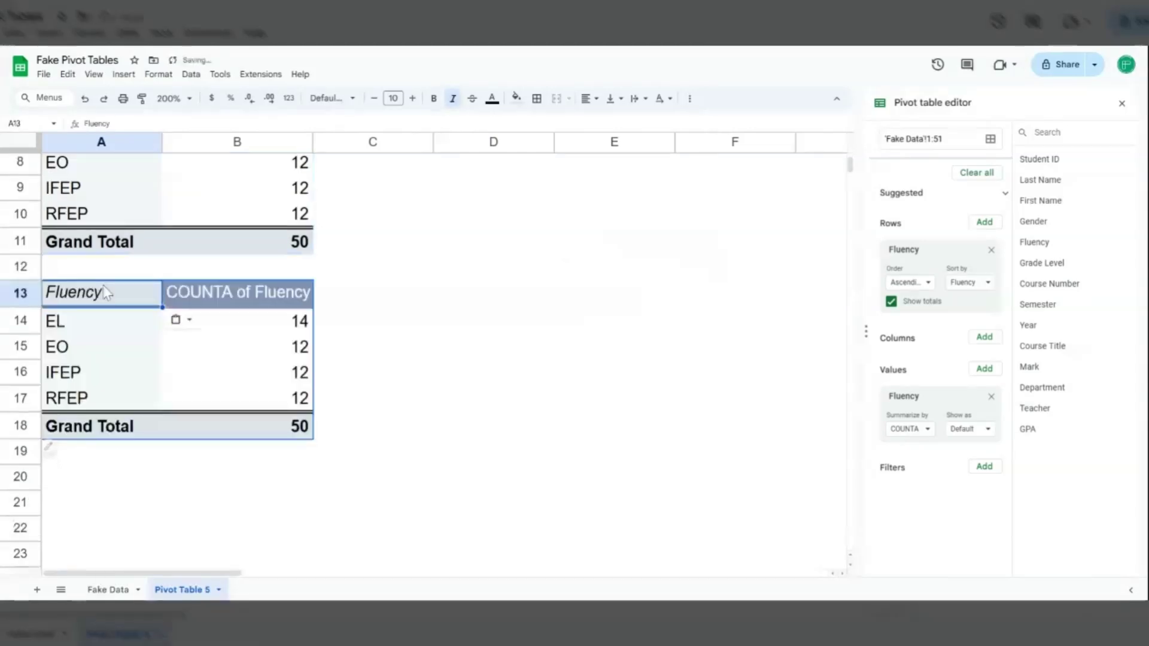
# Replace Fluency with Grade Level in both the rows and values of the duplicated pivot table at A13
pyautogui.click(991, 397)
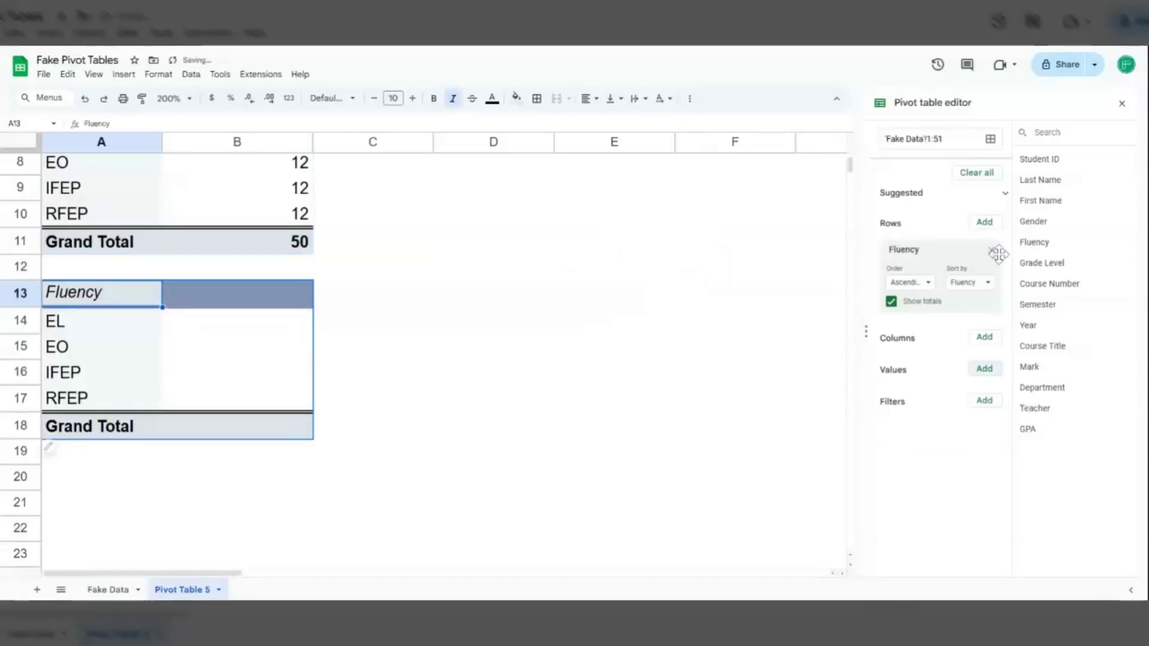
pyautogui.click(995, 251)
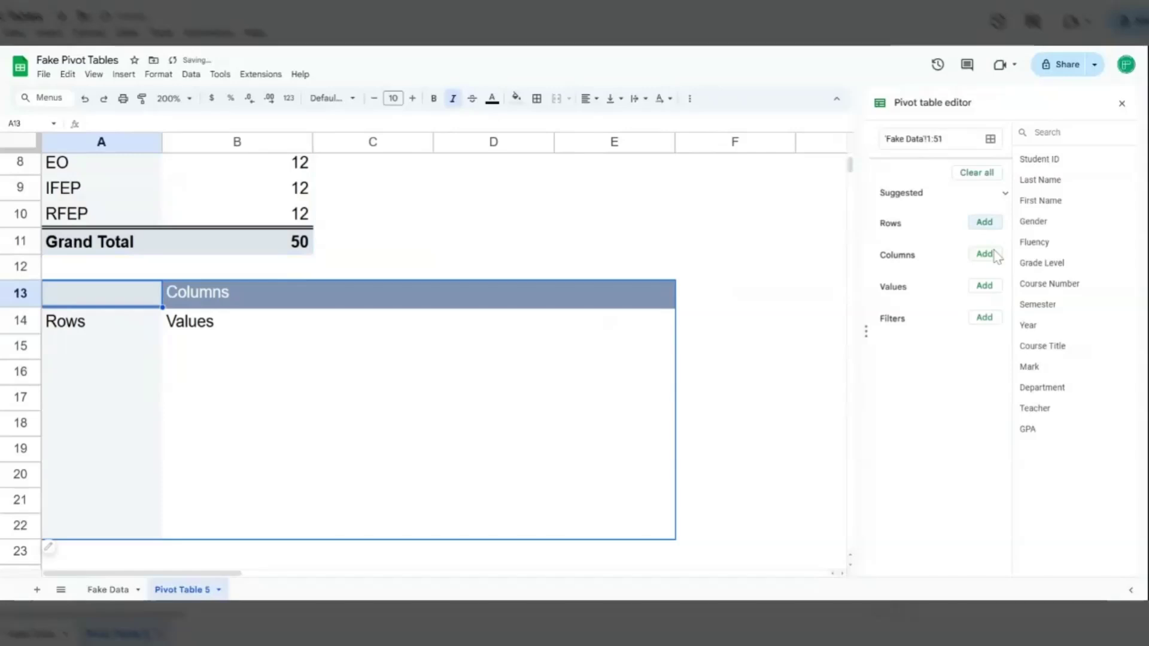
pyautogui.click(984, 222)
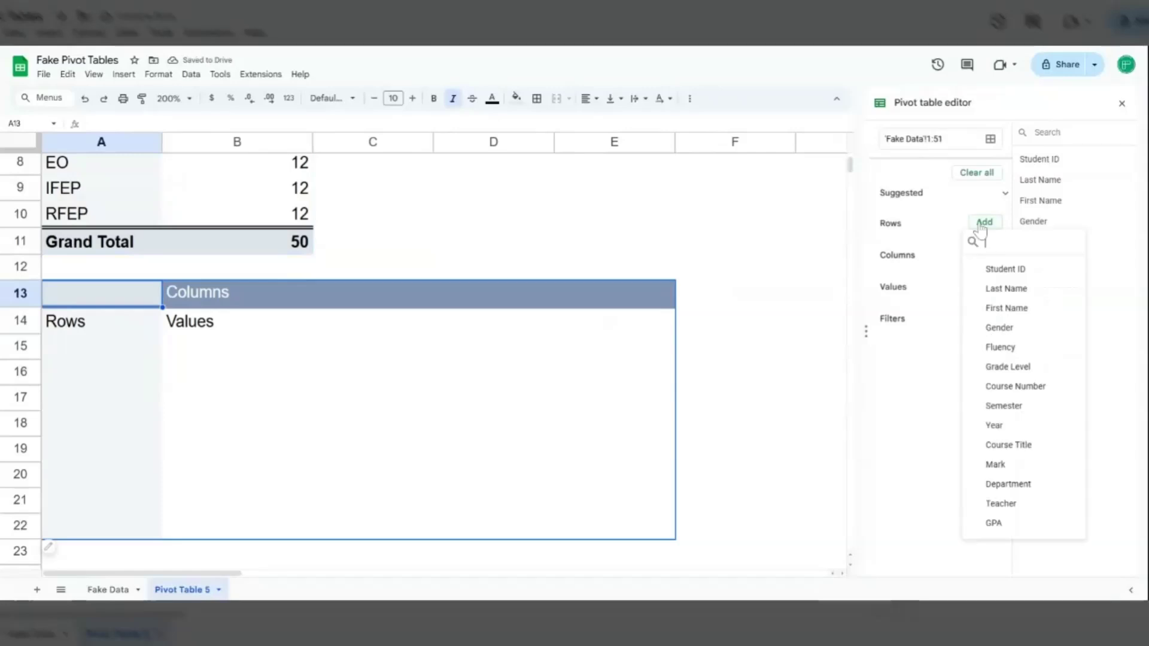
pyautogui.click(1011, 368)
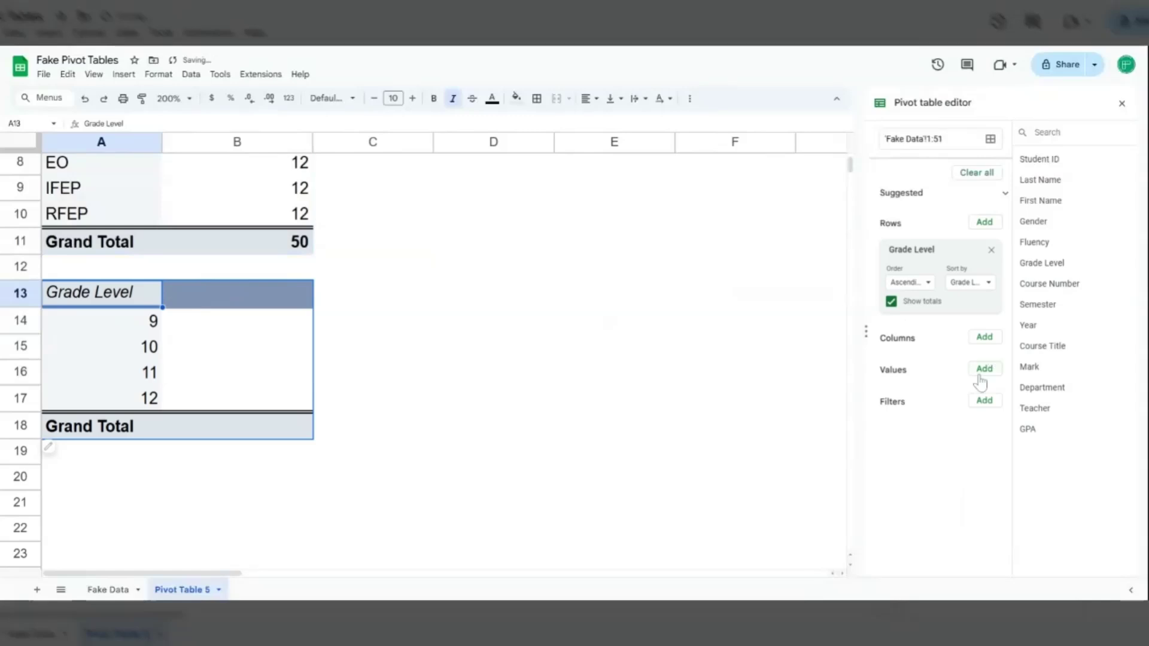
pyautogui.click(983, 368)
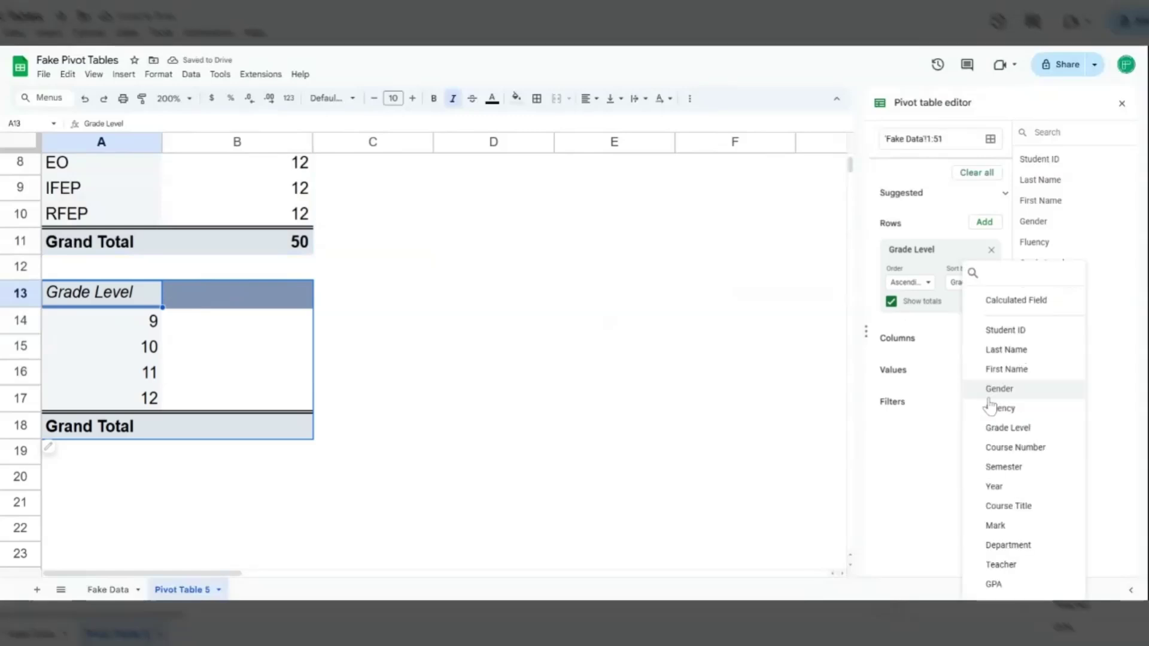
pyautogui.click(1008, 426)
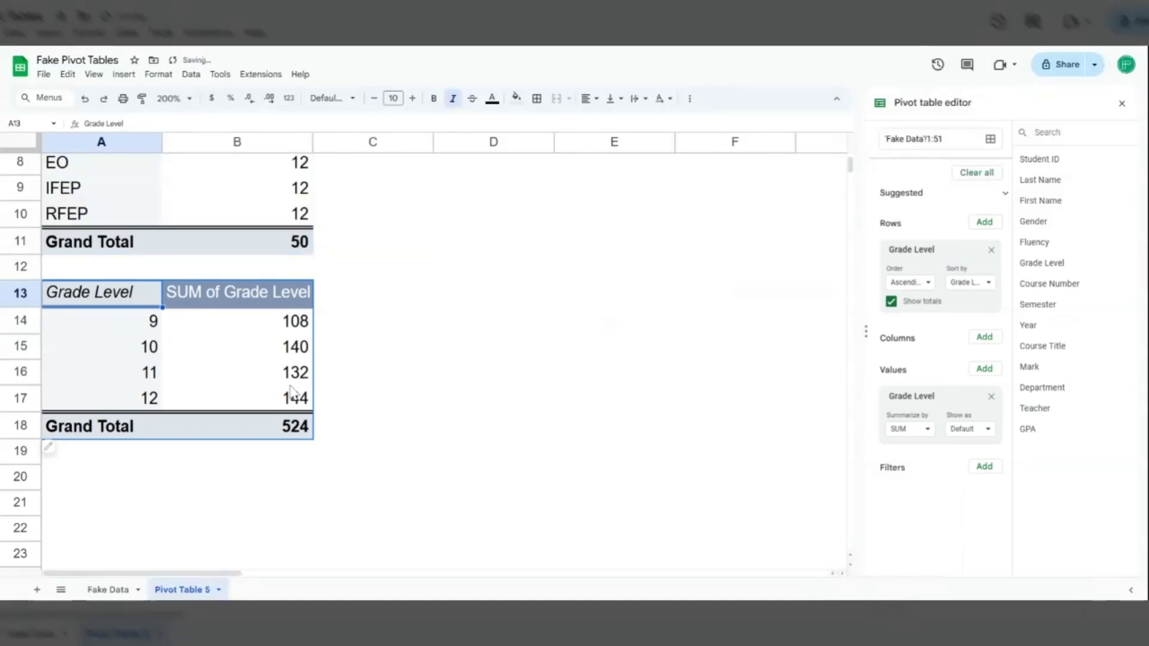
# Summarize the Grade Level values by COUNTA in the pivot table at A13
pyautogui.scroll(2, 275, 356)
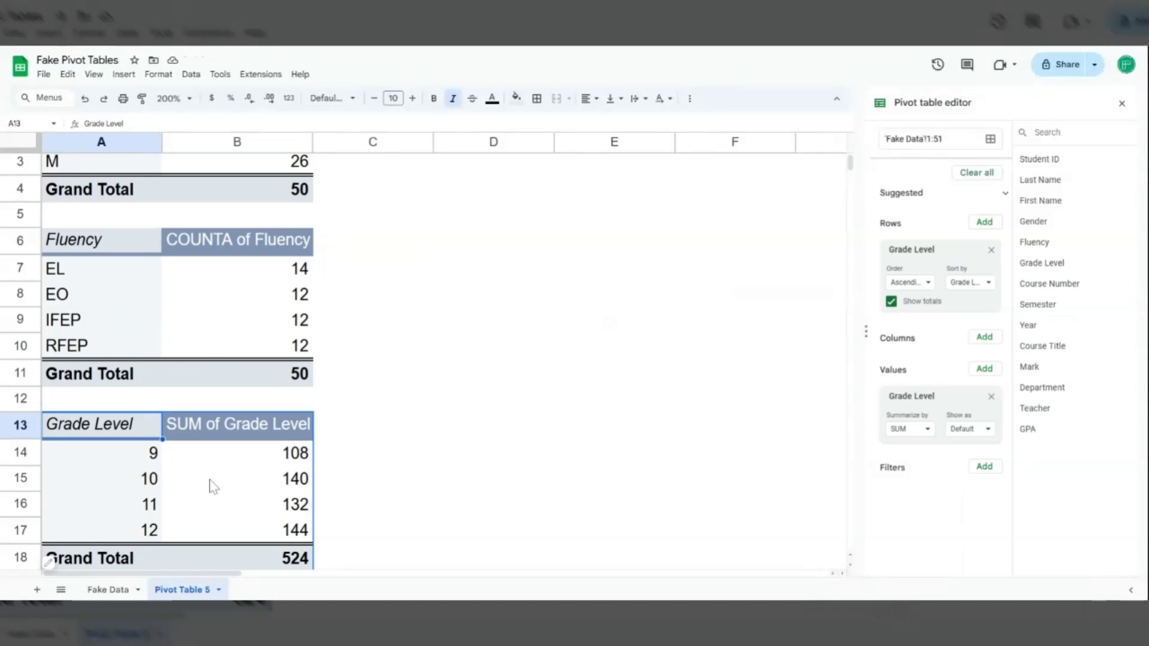
pyautogui.click(148, 464)
pyautogui.moveTo(148, 463); pyautogui.dragTo(147, 534)
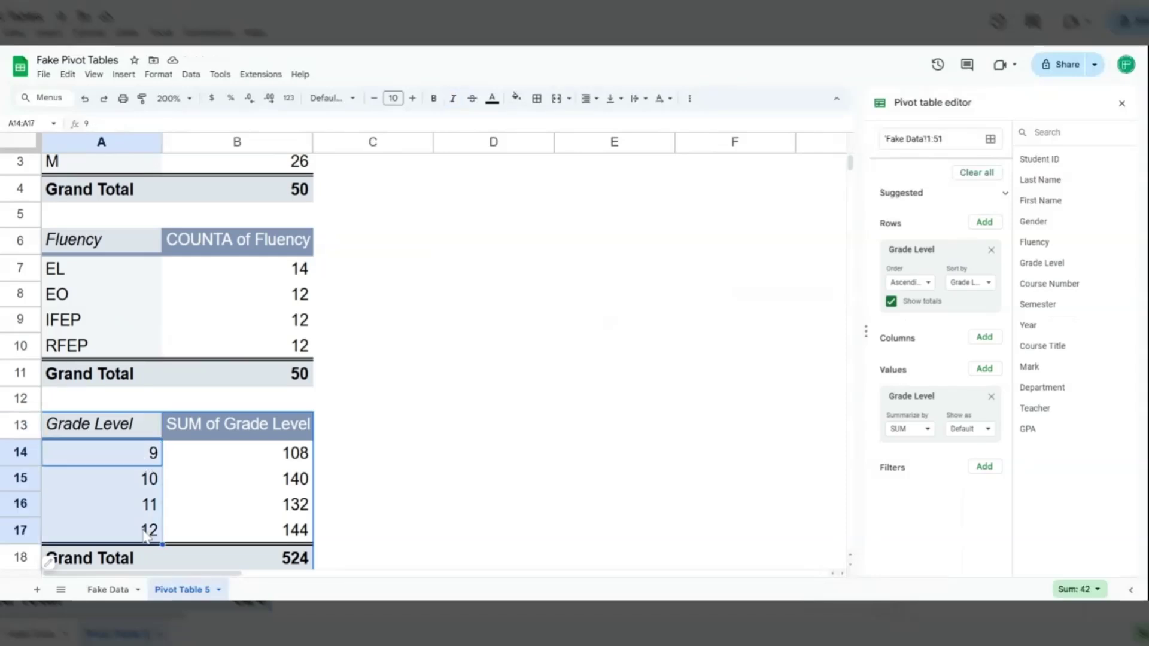
pyautogui.click(135, 465)
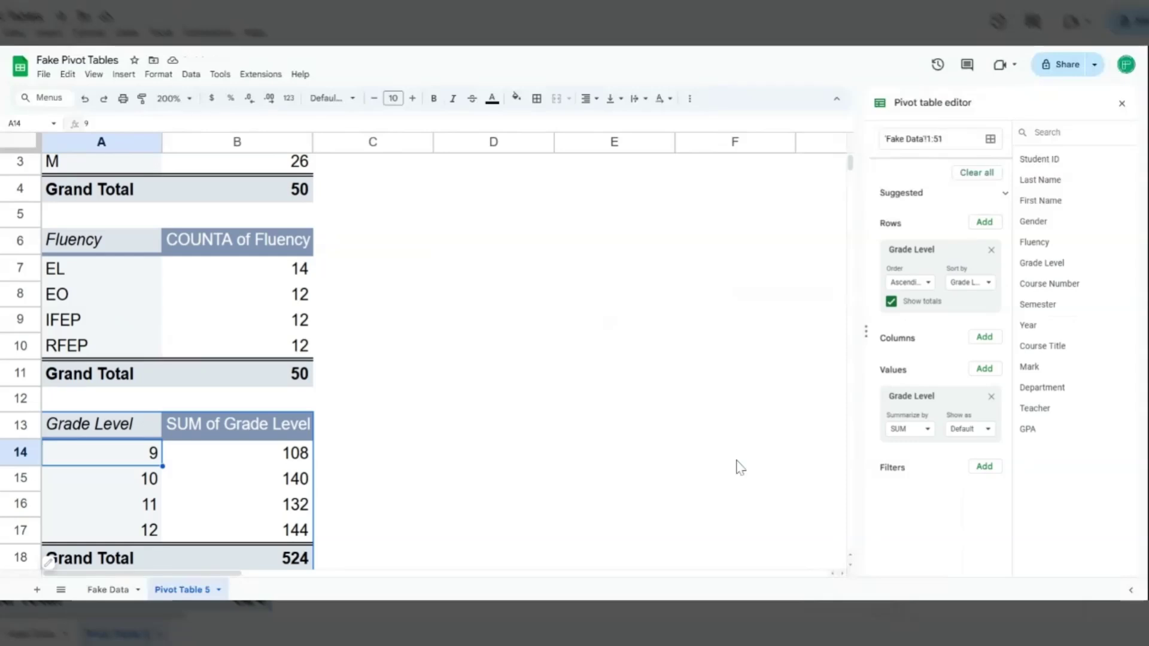
pyautogui.click(909, 432)
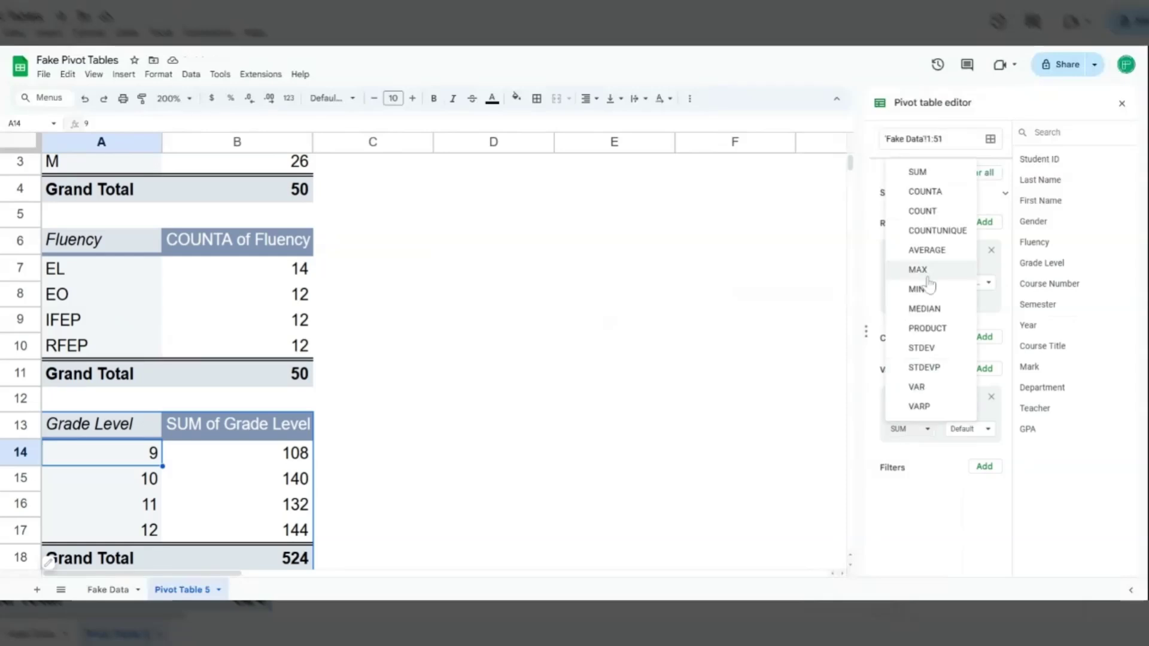
pyautogui.click(935, 198)
# Copy the Grade Level pivot table from cell A13 and paste the duplicate at cell A20
pyautogui.scroll(-1, 531, 346)
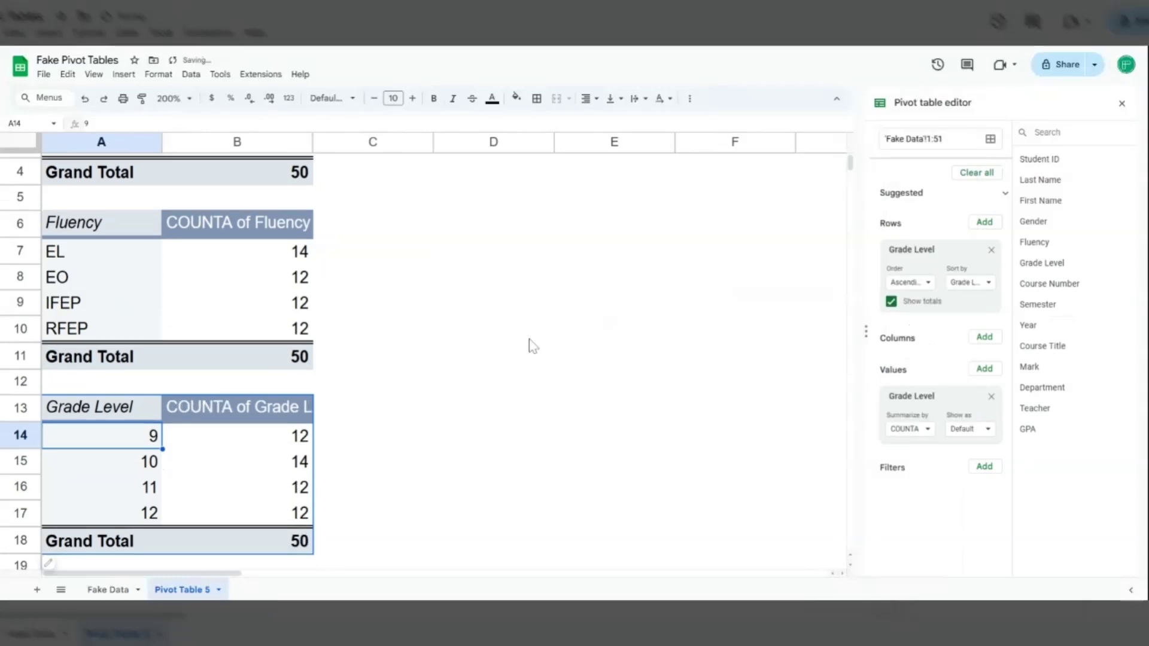
pyautogui.scroll(-3, 530, 346)
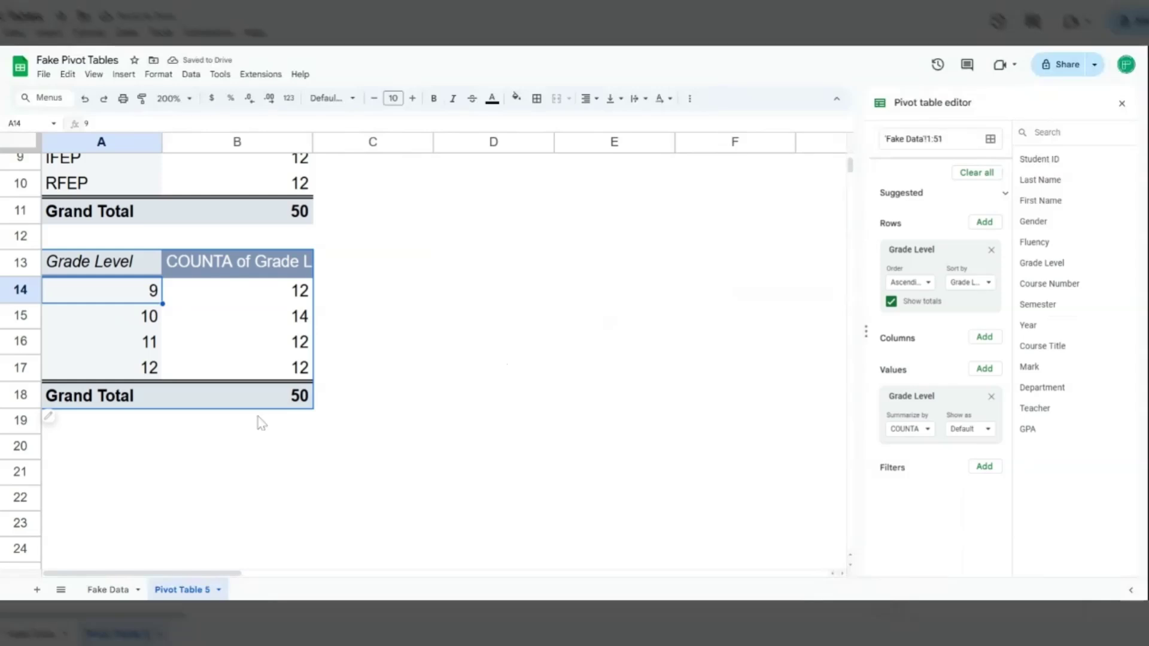
pyautogui.click(129, 269)
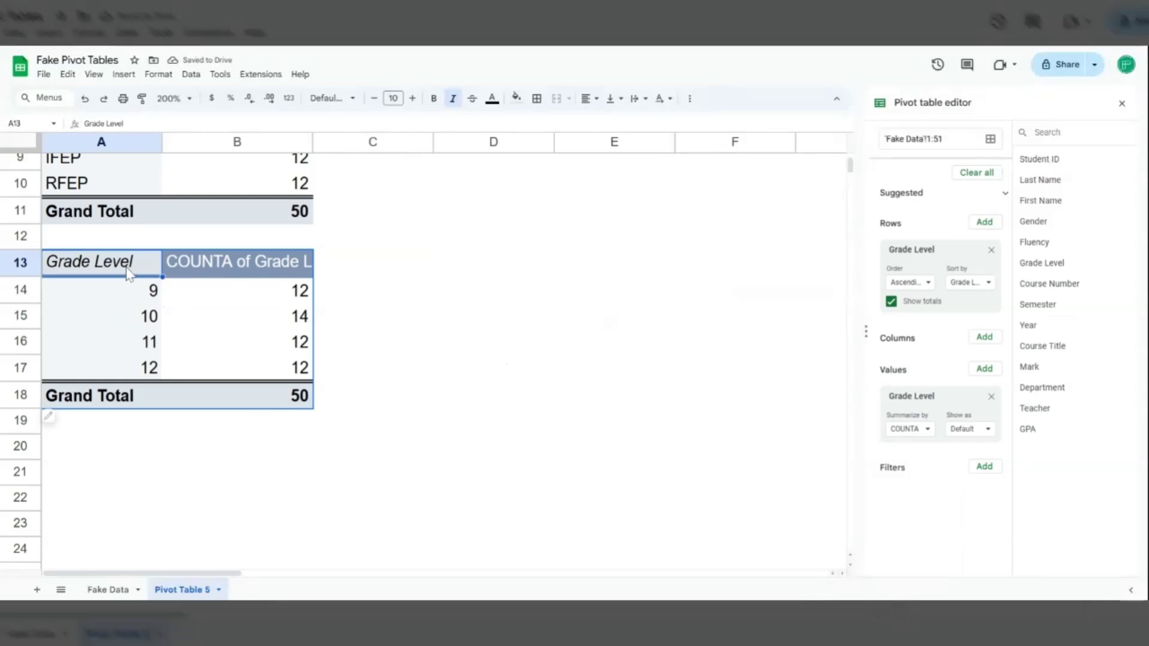
pyautogui.click(88, 458)
pyautogui.hotkey('ctrl', 'v')
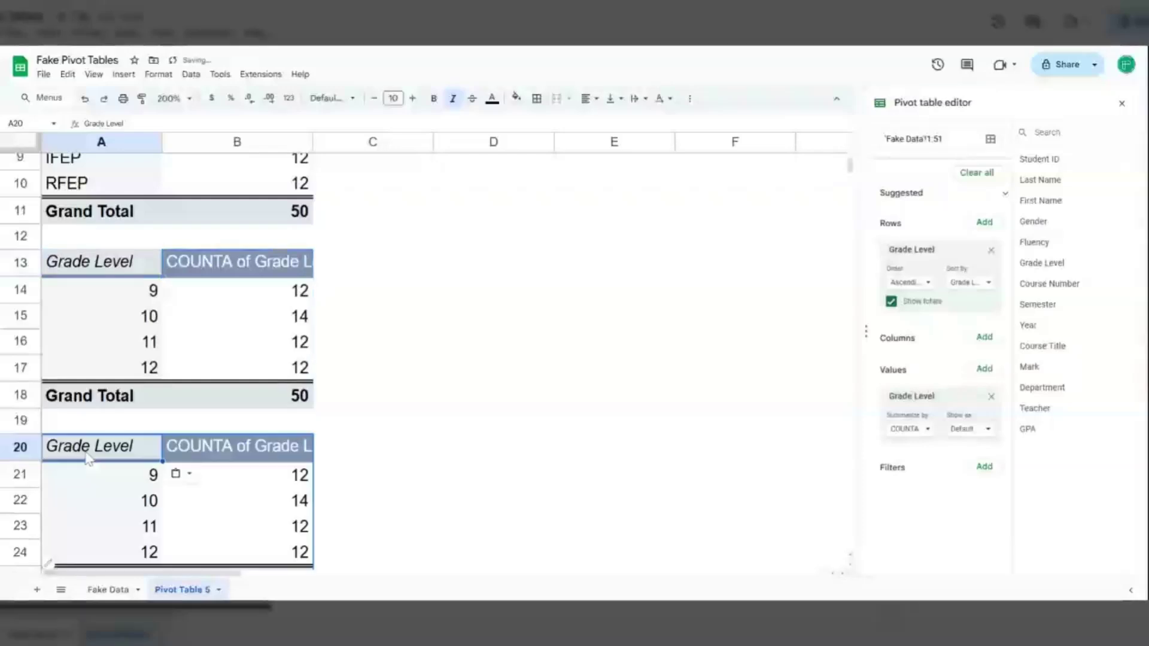
# Replace Grade Level with Course Title in both the rows and values of the duplicated pivot table at A20
pyautogui.click(991, 397)
pyautogui.click(991, 250)
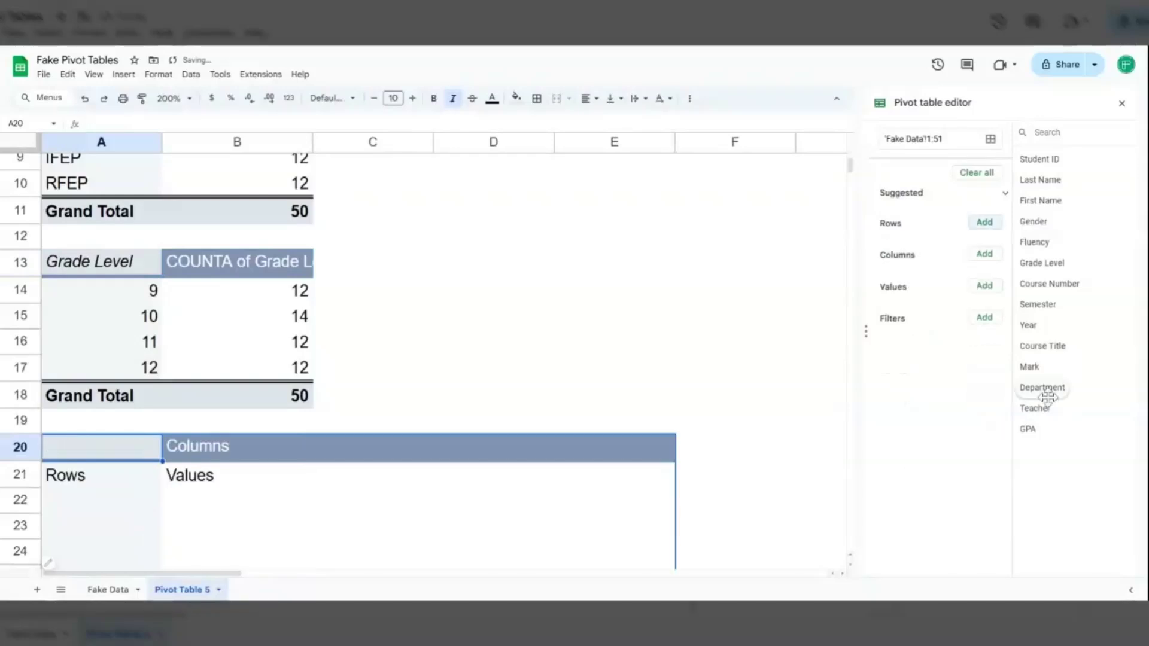
pyautogui.moveTo(1043, 346); pyautogui.dragTo(926, 253)
pyautogui.moveTo(1034, 347); pyautogui.dragTo(906, 386)
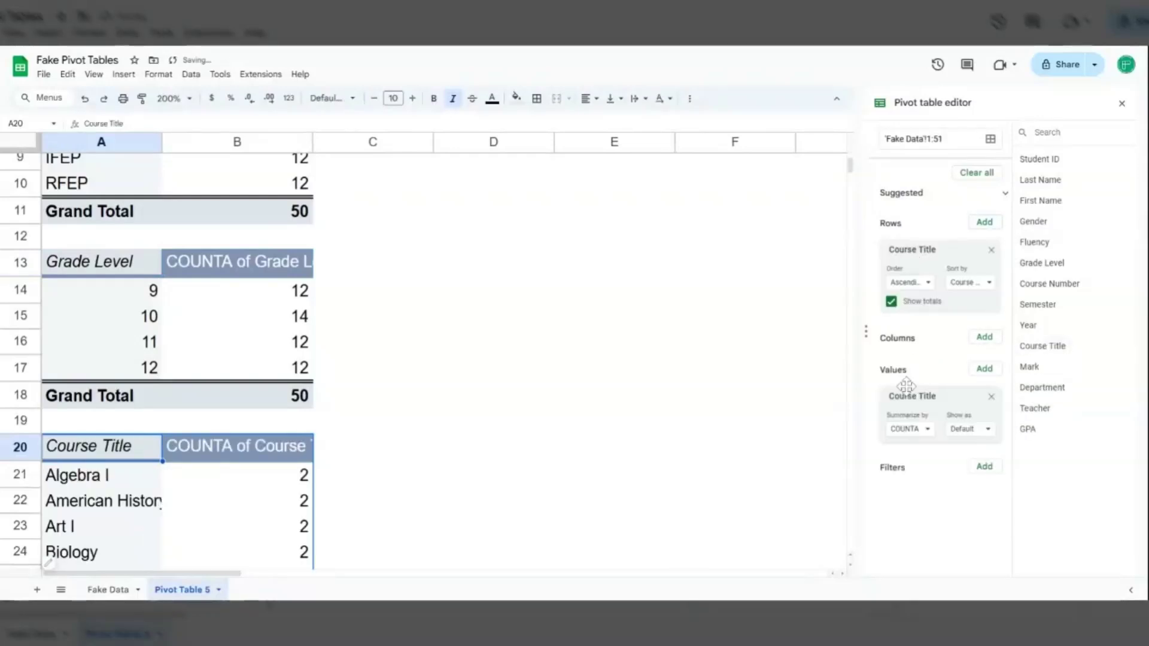
pyautogui.scroll(-5, 382, 383)
pyautogui.scroll(-3, 381, 383)
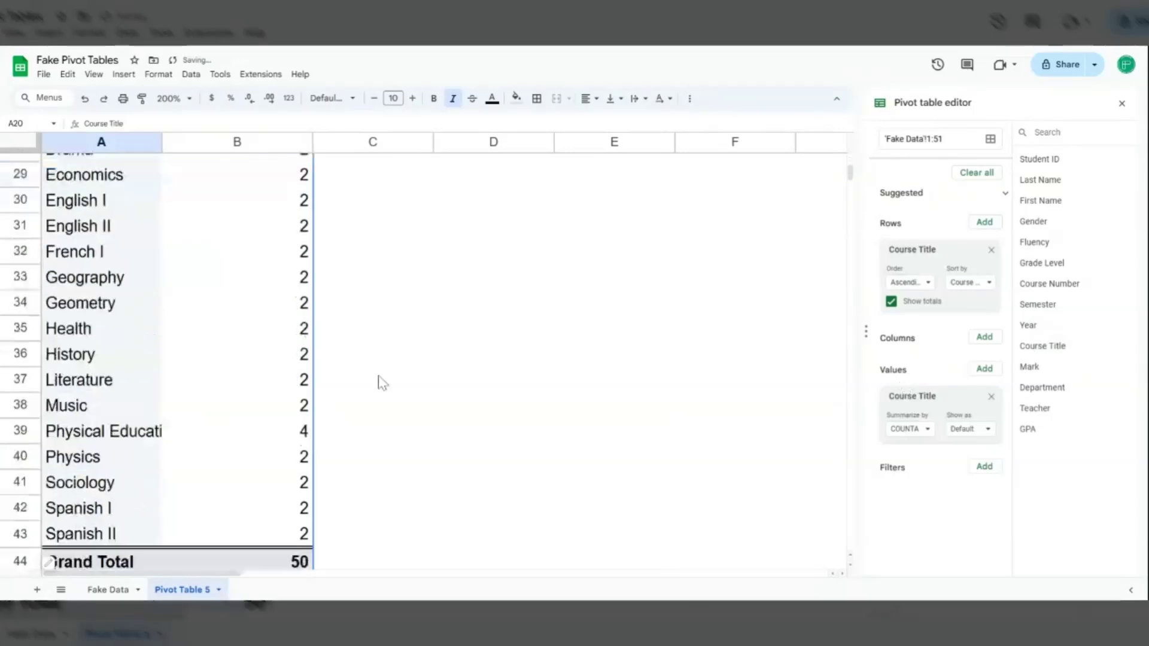
pyautogui.scroll(5, 382, 383)
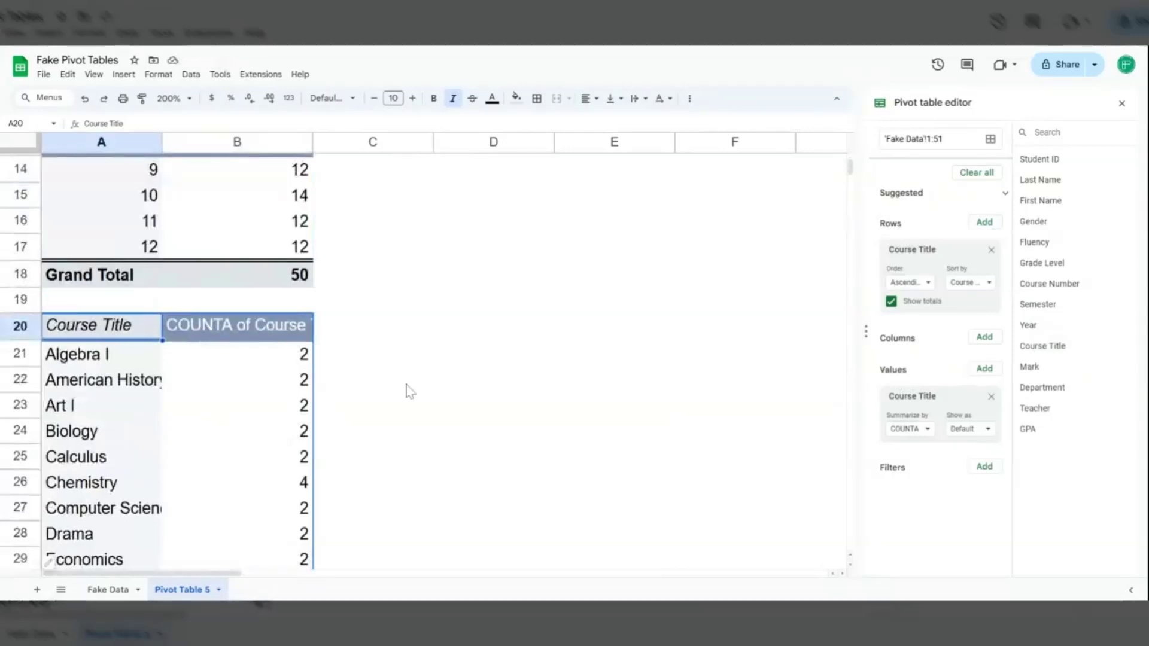
# Copy the Course Title pivot table from cell A20 and paste the duplicate at cell A46
pyautogui.scroll(-5, 409, 391)
pyautogui.scroll(-1, 409, 391)
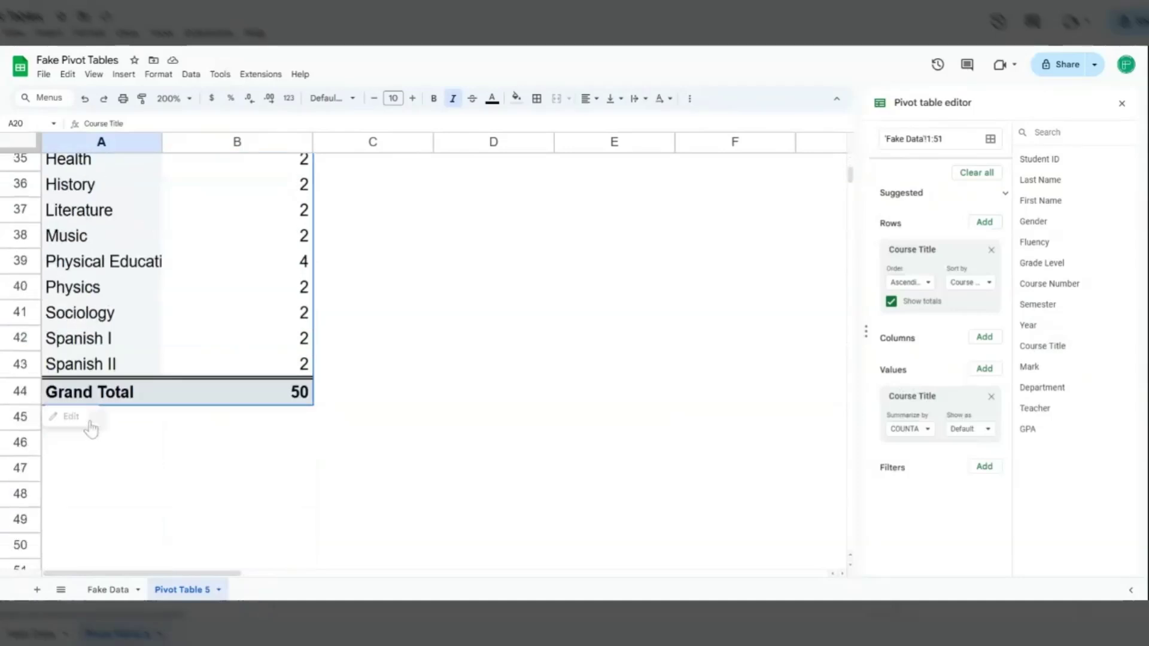
pyautogui.click(71, 442)
pyautogui.scroll(-1, 71, 443)
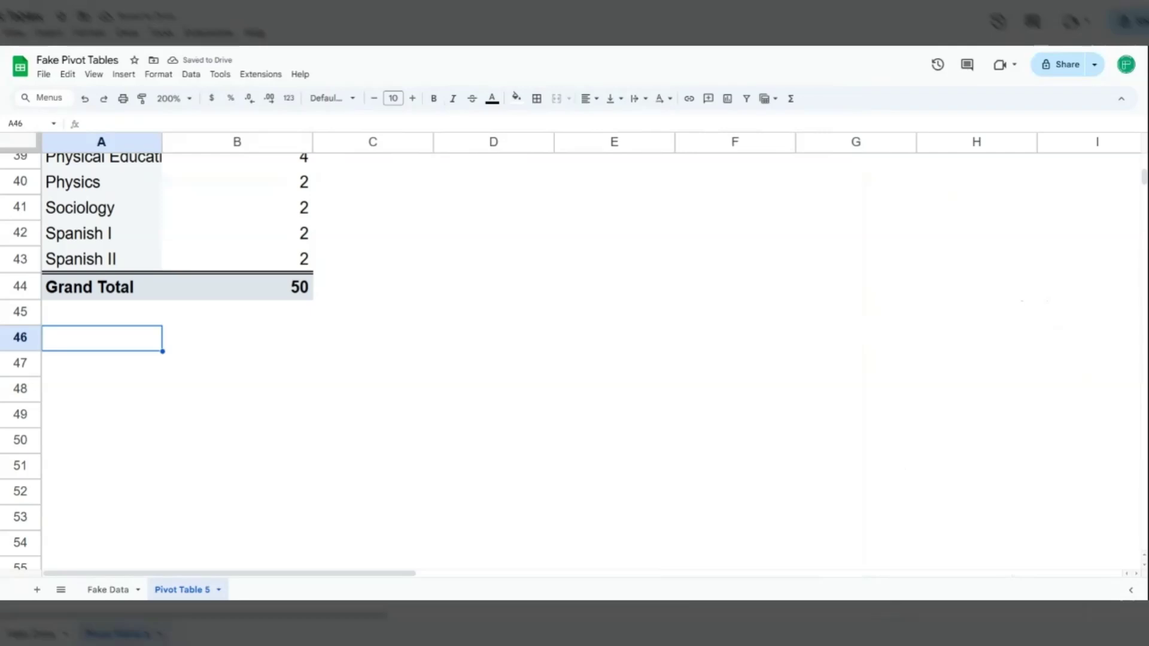
pyautogui.scroll(1, 157, 293)
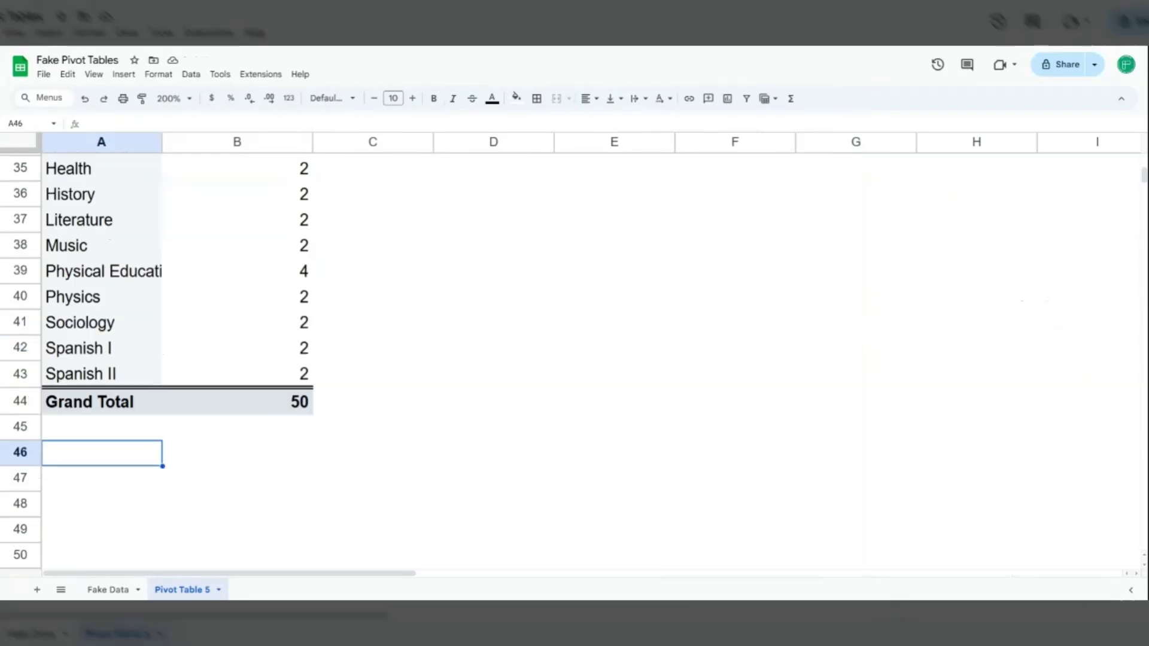
pyautogui.scroll(4, 157, 293)
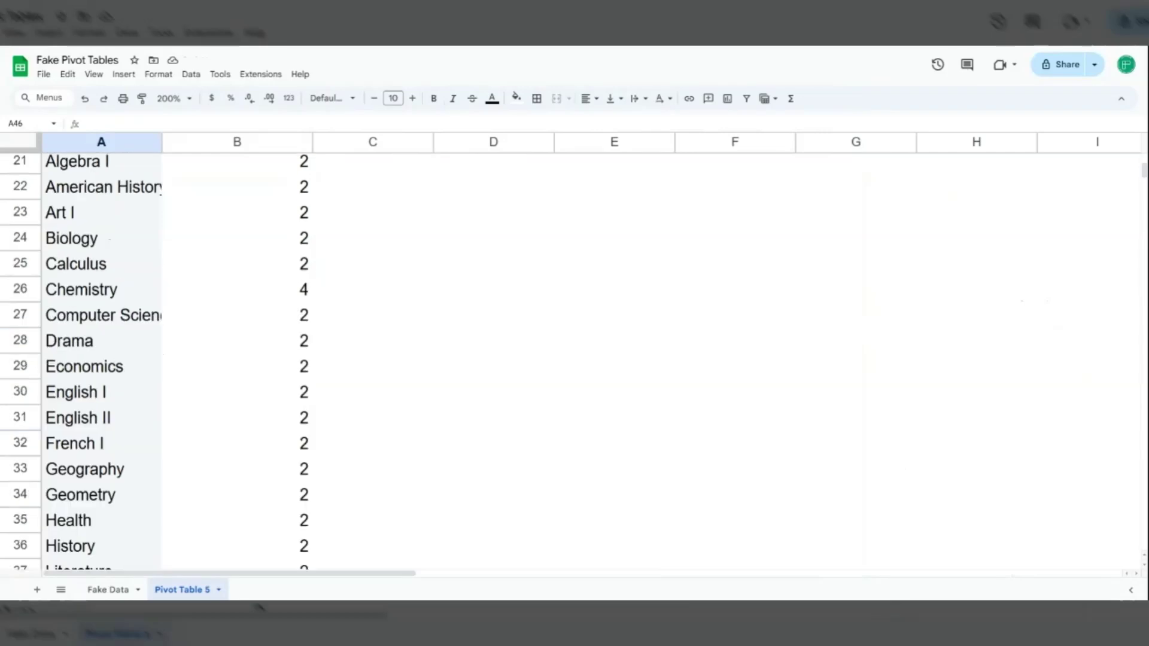
pyautogui.scroll(4, 87, 527)
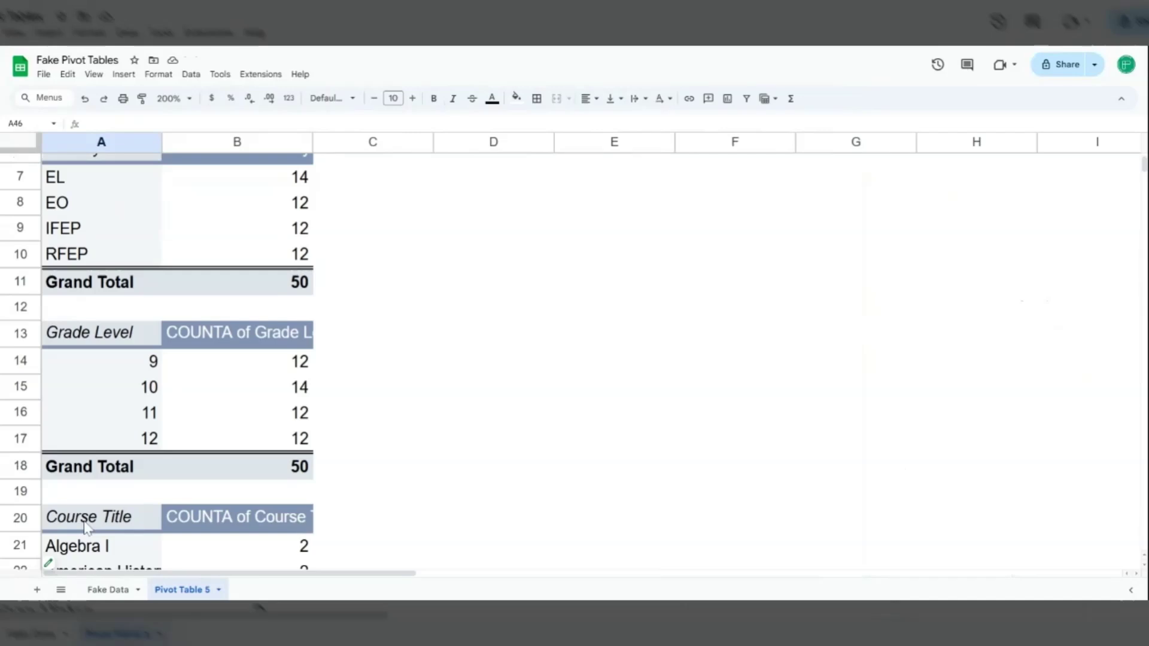
pyautogui.click(86, 526)
pyautogui.scroll(-7, 86, 528)
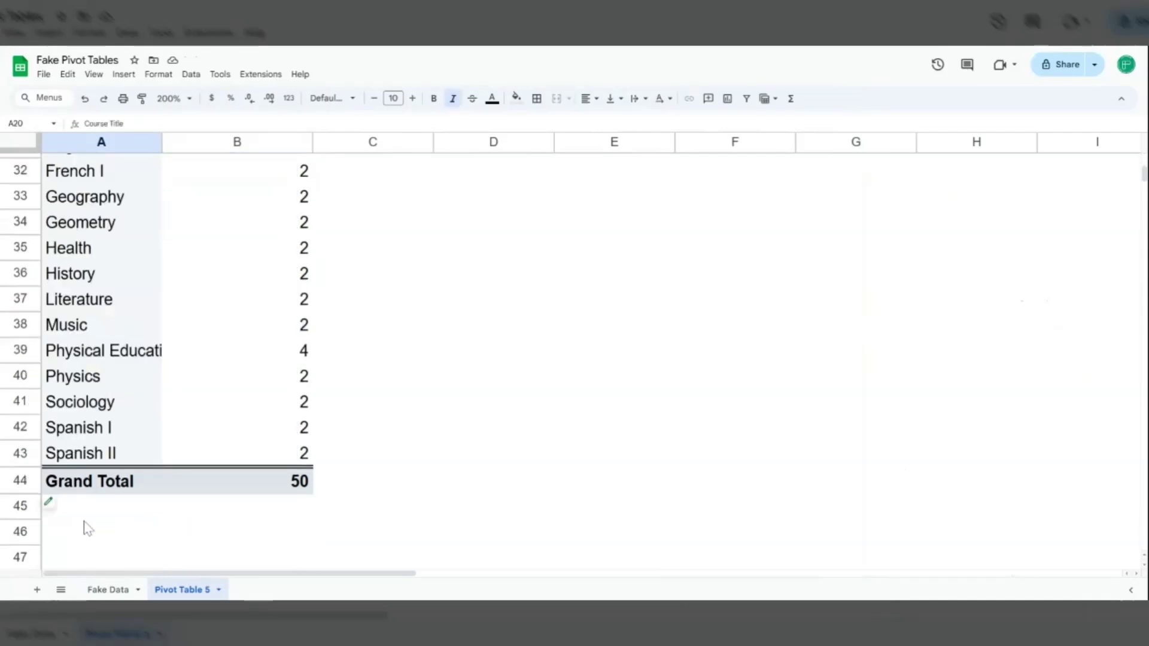
pyautogui.scroll(-2, 88, 528)
pyautogui.click(67, 329)
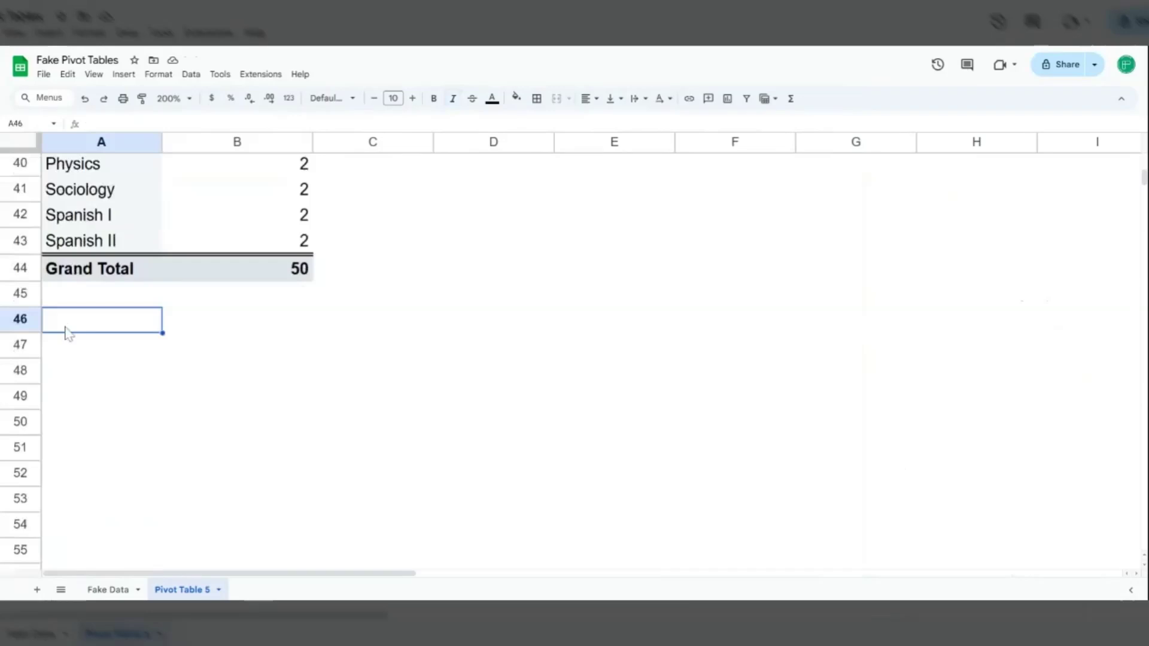
pyautogui.hotkey('ctrl', 'v')
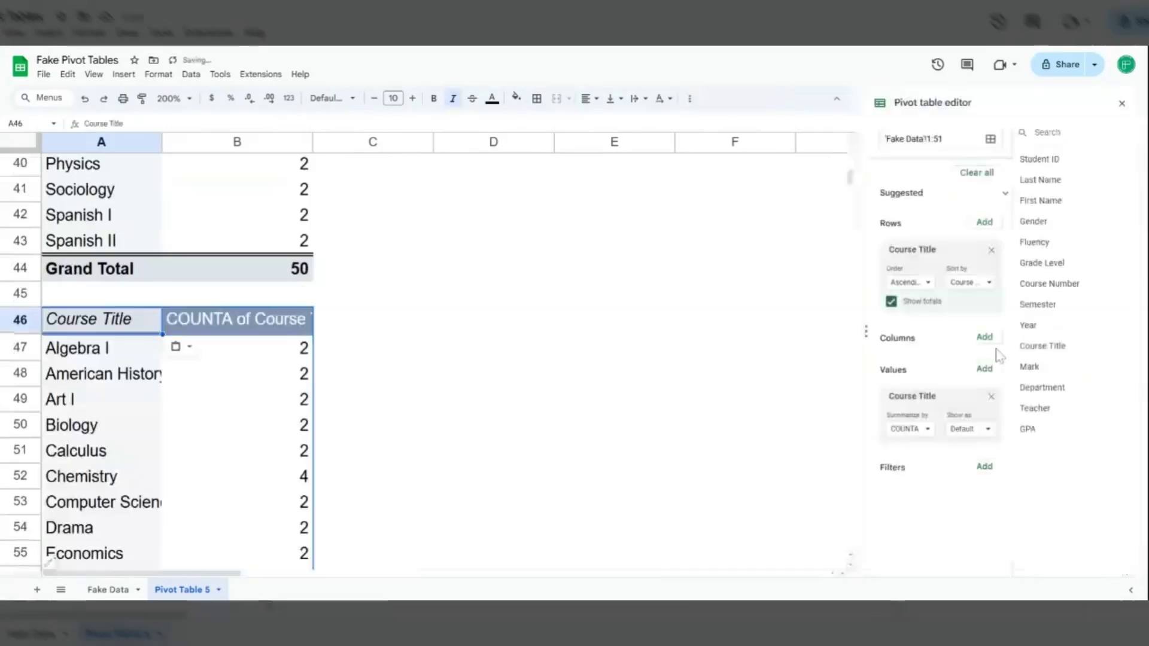
# Replace Course Title with Mark in both the rows and values of the duplicated pivot table at A46
pyautogui.click(990, 250)
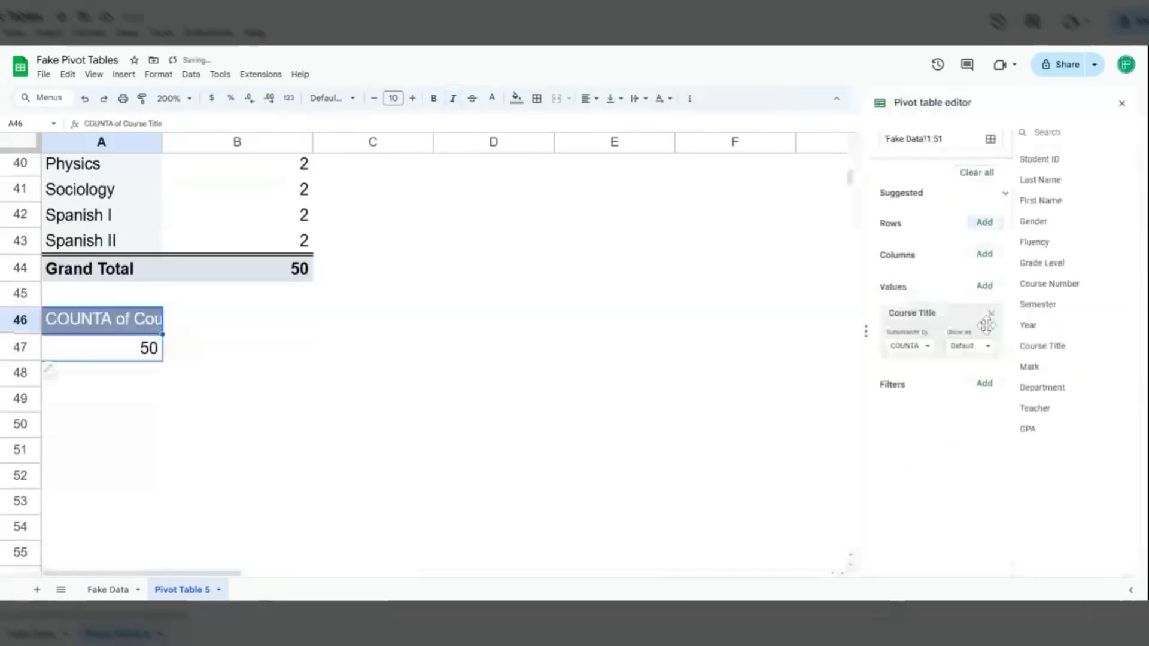
pyautogui.click(991, 314)
pyautogui.click(985, 223)
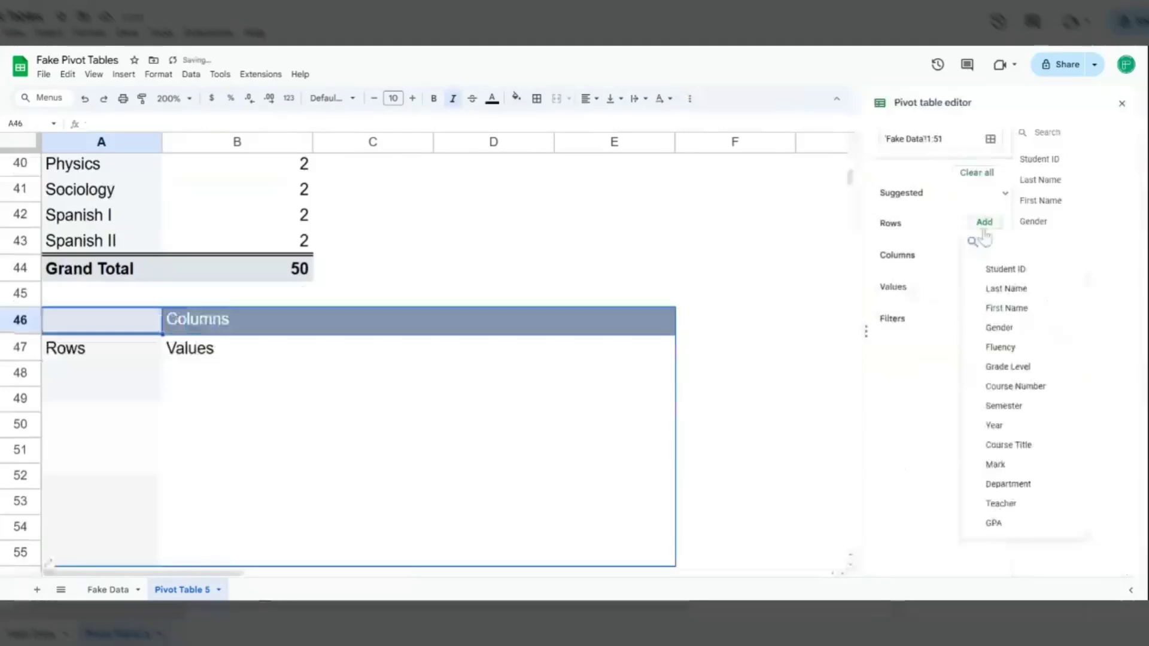
pyautogui.click(995, 464)
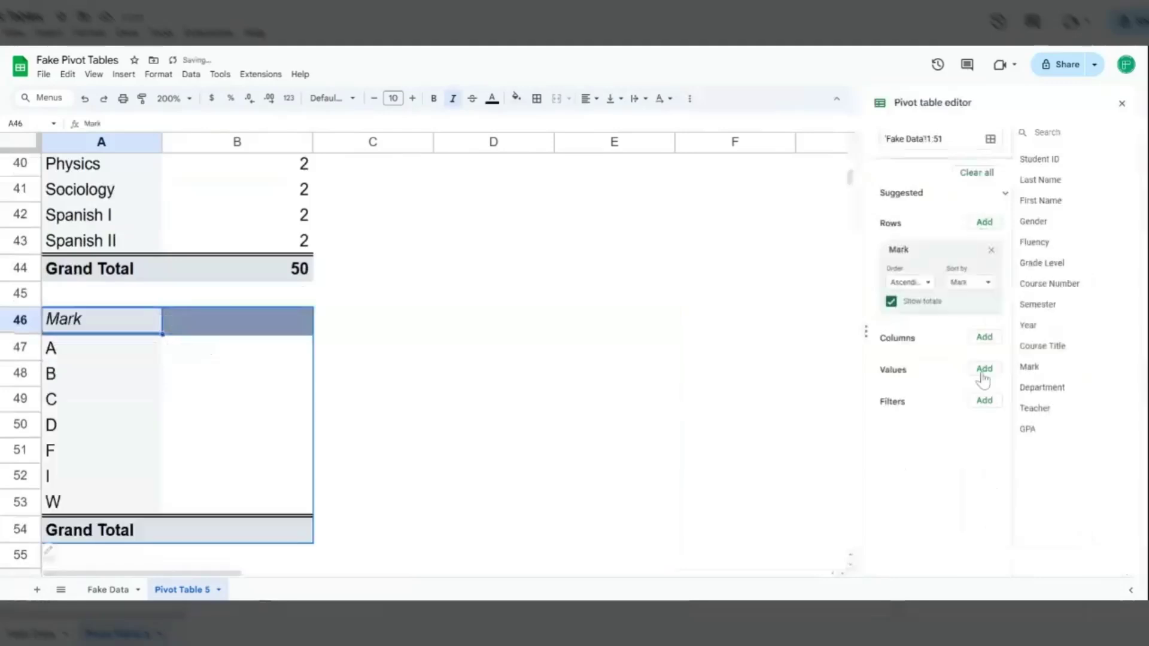
pyautogui.click(984, 369)
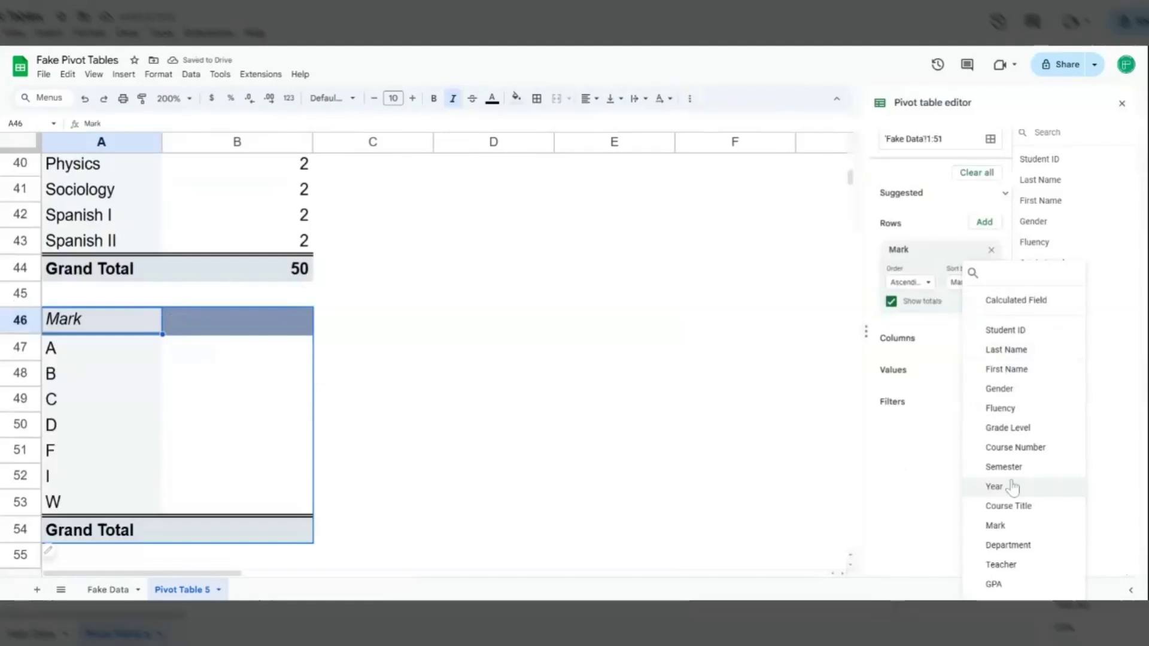
pyautogui.click(995, 526)
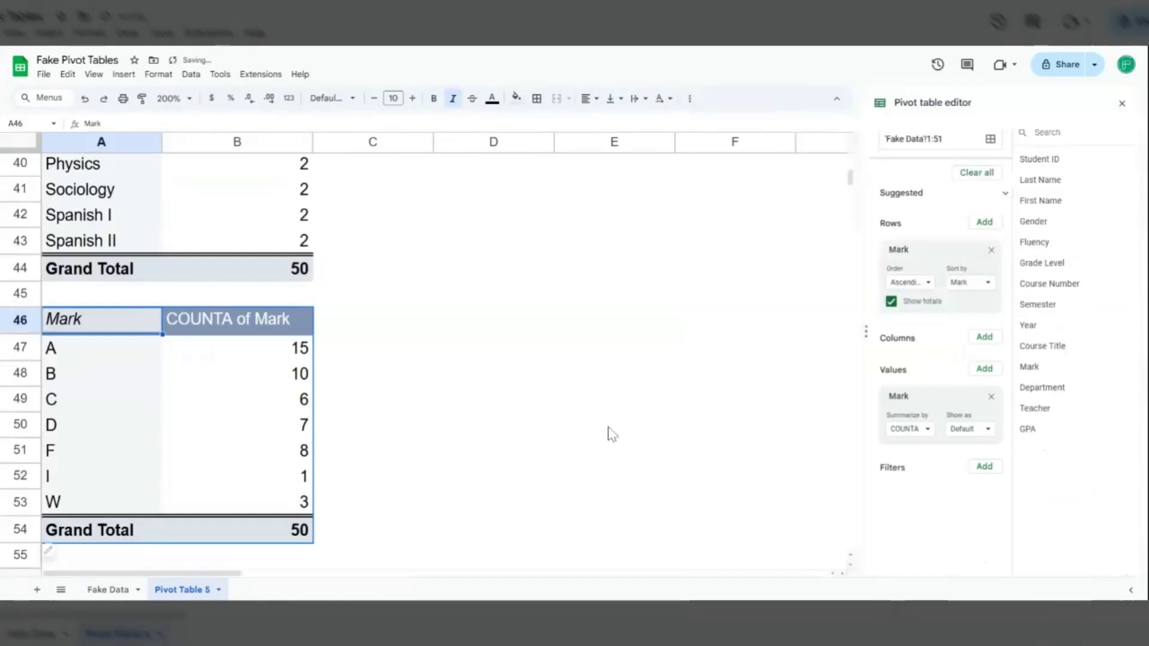